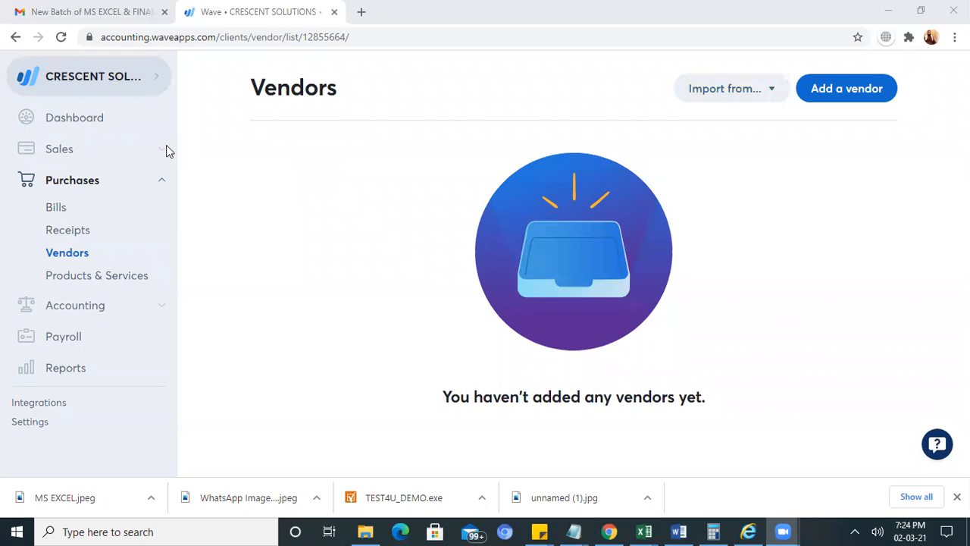
Start a new vendor record and enter "Arif & Co" as the vendor name
{"action": "left_click", "coordinate": [84, 183]}
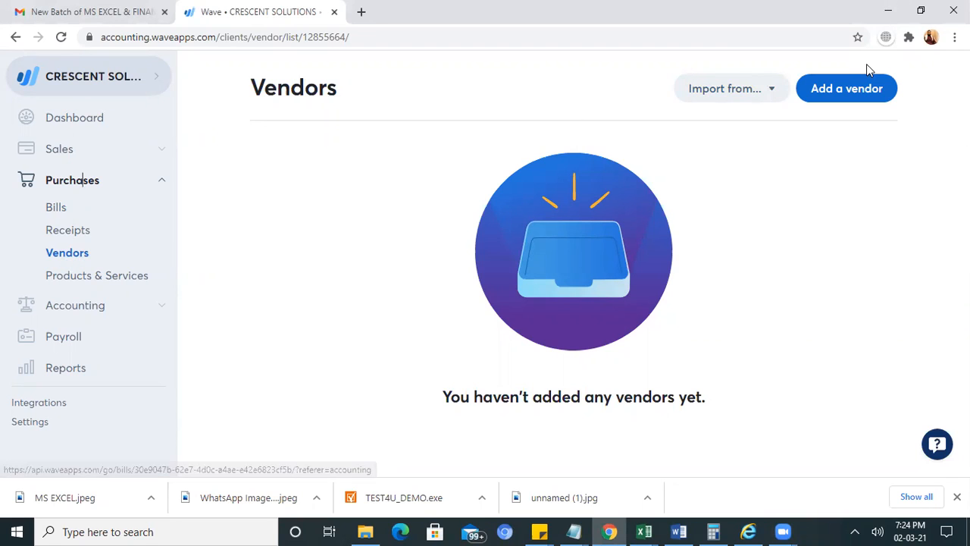
{"action": "left_click", "coordinate": [774, 92]}
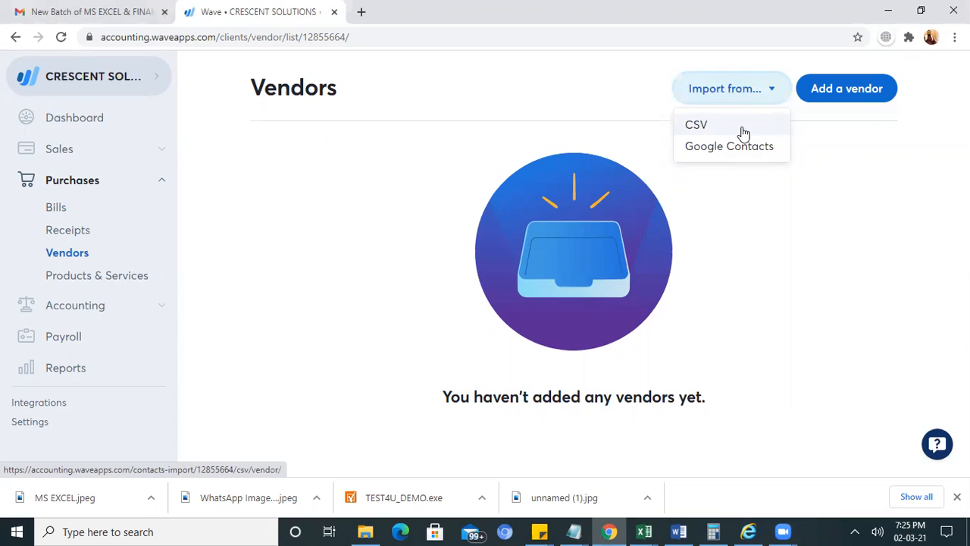
{"action": "left_click", "coordinate": [832, 103]}
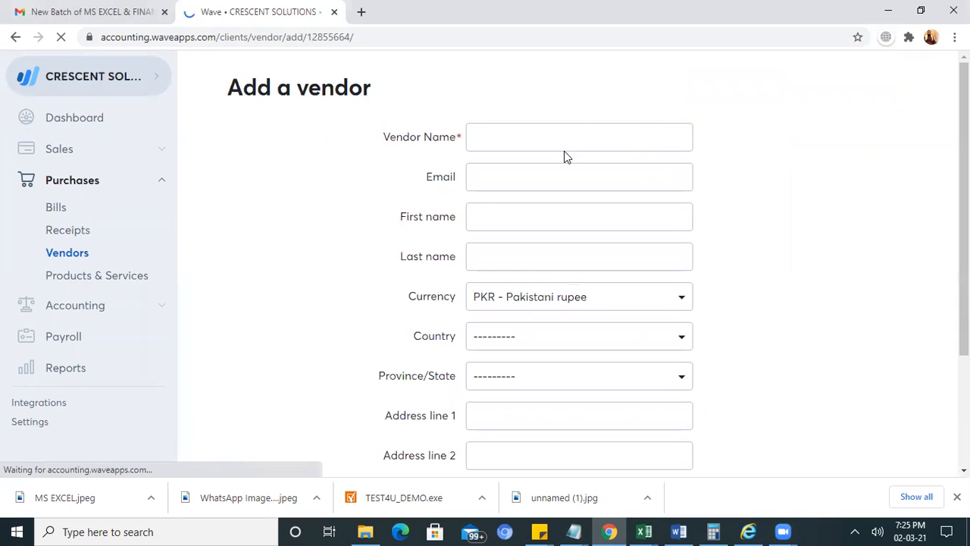
{"action": "left_click", "coordinate": [582, 137]}
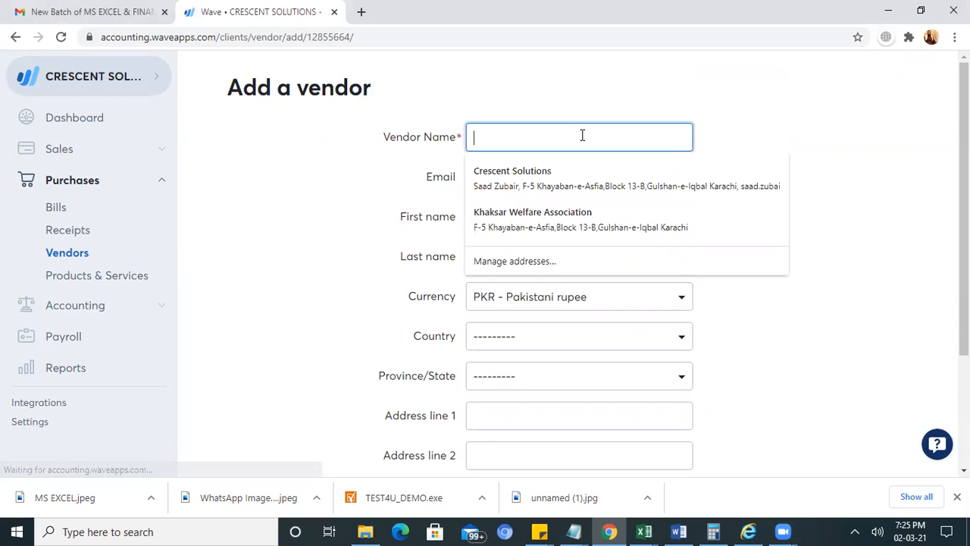
{"action": "type", "text": "Arig"}
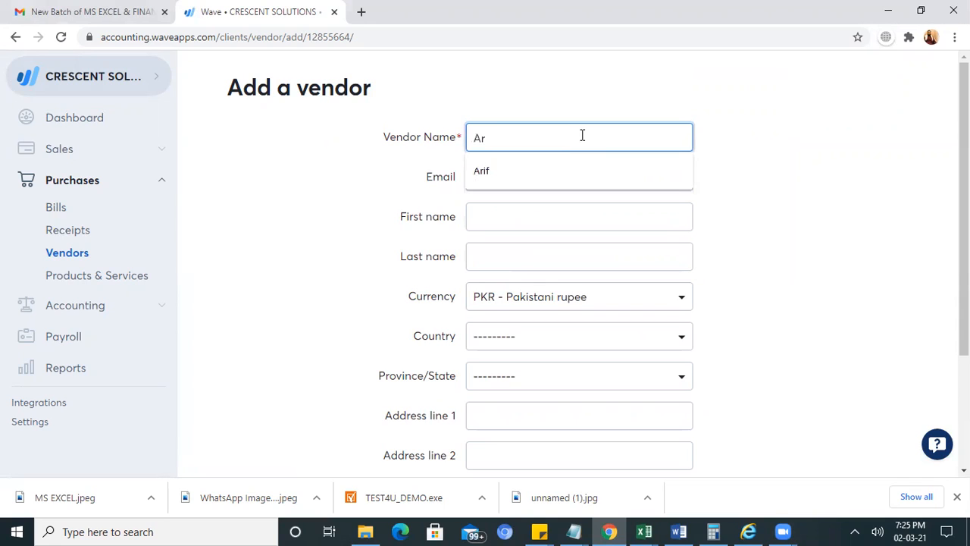
{"action": "key", "text": "BackSpace"}
{"action": "key", "text": "BackSpace"}
{"action": "type", "text": "g"}
{"action": "key", "text": "BackSpace"}
{"action": "type", "text": "f"}
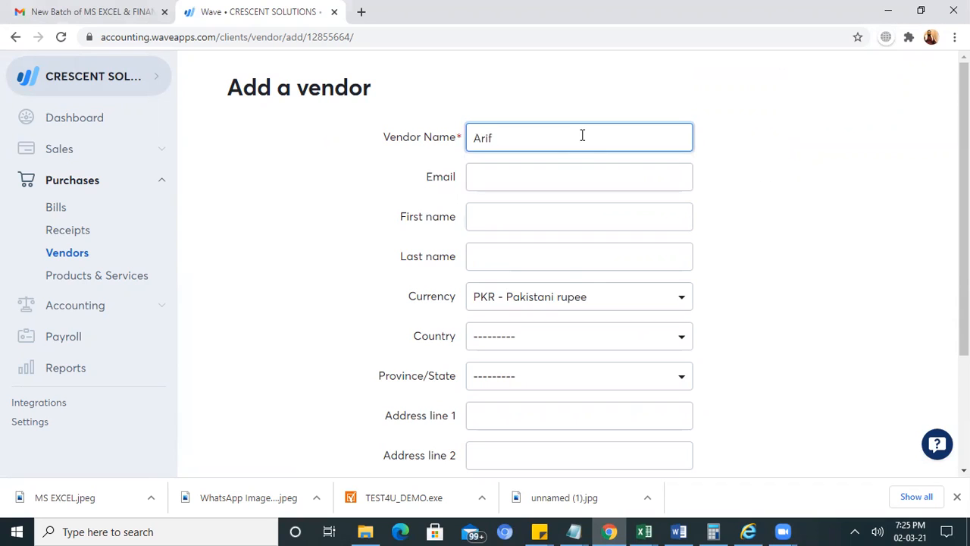
{"action": "type", "text": " & Co"}
Leave the vendor's remaining details empty and save the vendor
{"action": "left_click", "coordinate": [555, 173]}
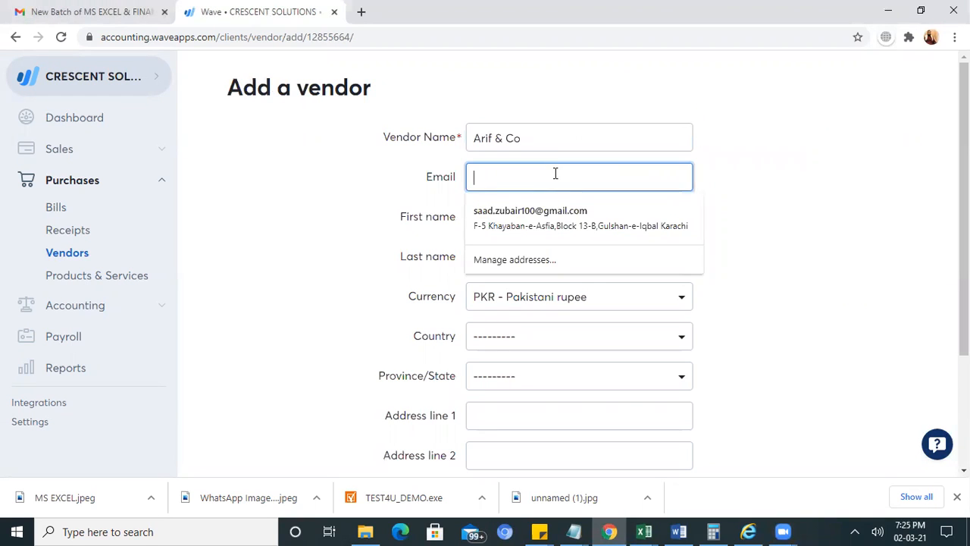
{"action": "left_click", "coordinate": [796, 178]}
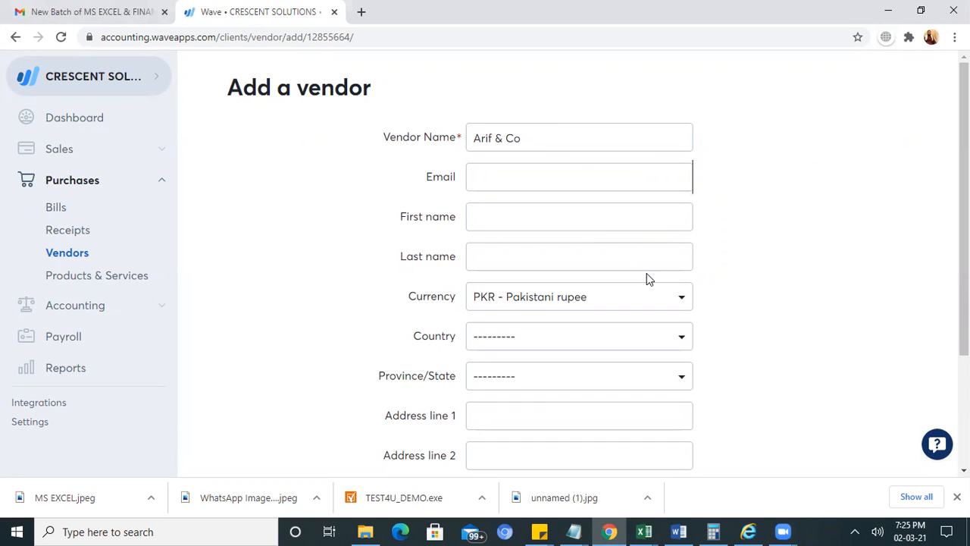
{"action": "scroll", "coordinate": [785, 244], "scroll_direction": "down", "scroll_amount": 3}
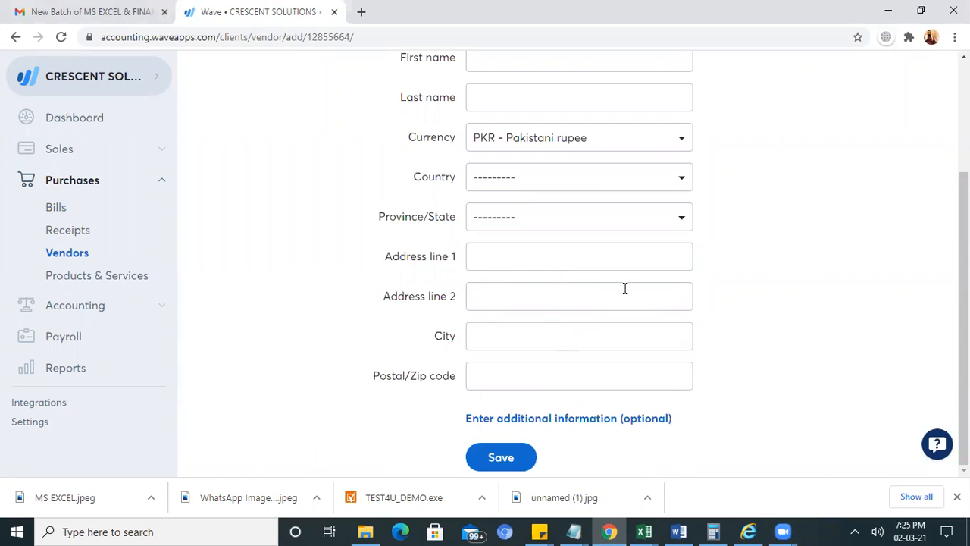
{"action": "scroll", "coordinate": [779, 266], "scroll_direction": "up", "scroll_amount": 2}
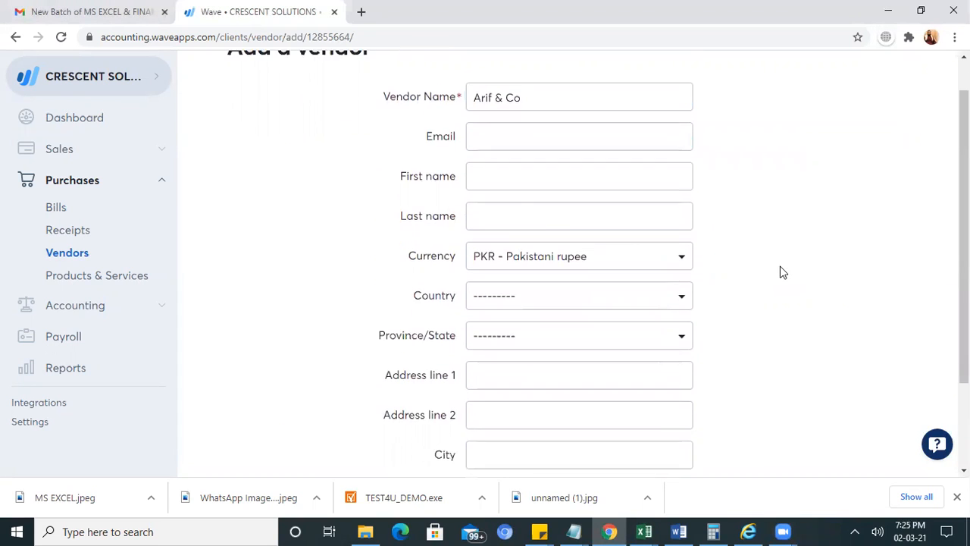
{"action": "scroll", "coordinate": [780, 266], "scroll_direction": "down", "scroll_amount": 2}
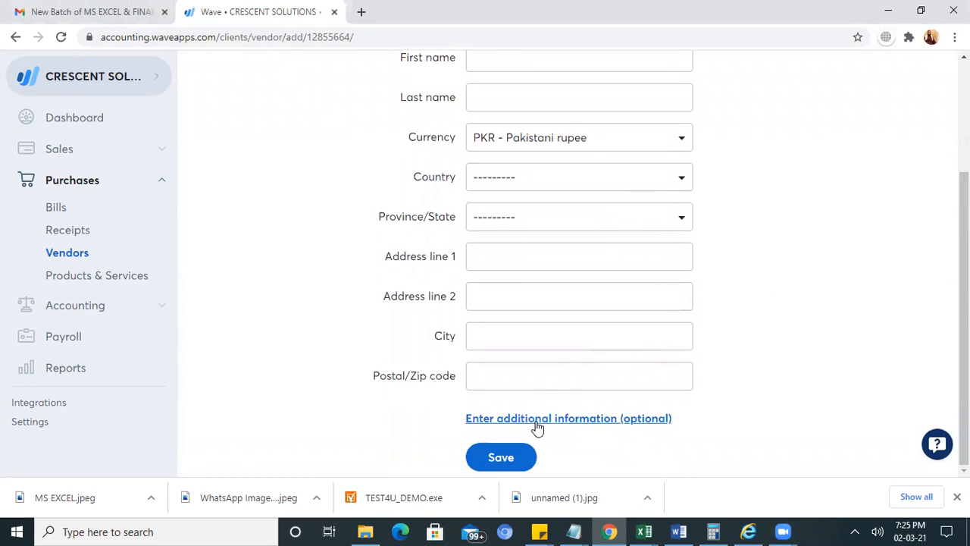
{"action": "left_click", "coordinate": [510, 459]}
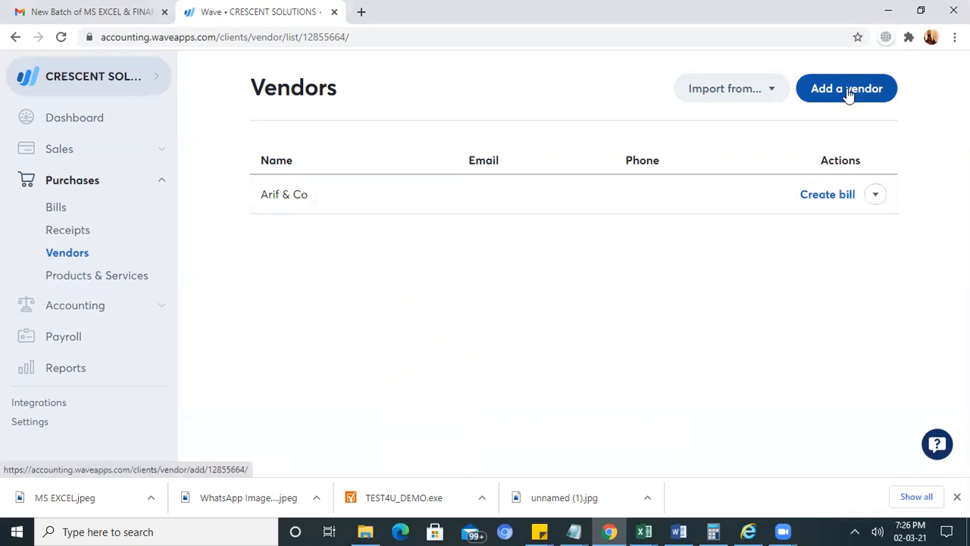
{"action": "left_click", "coordinate": [775, 91]}
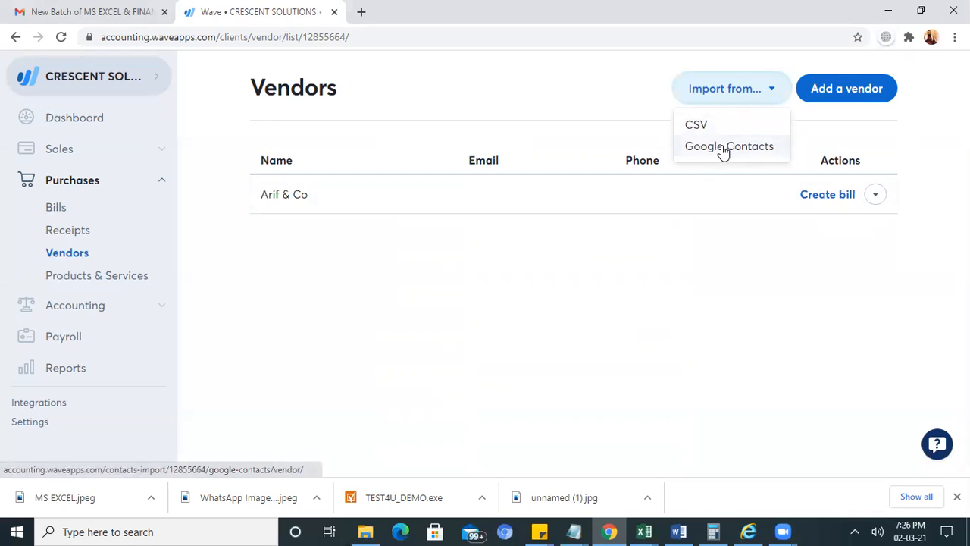
{"action": "left_click", "coordinate": [523, 252]}
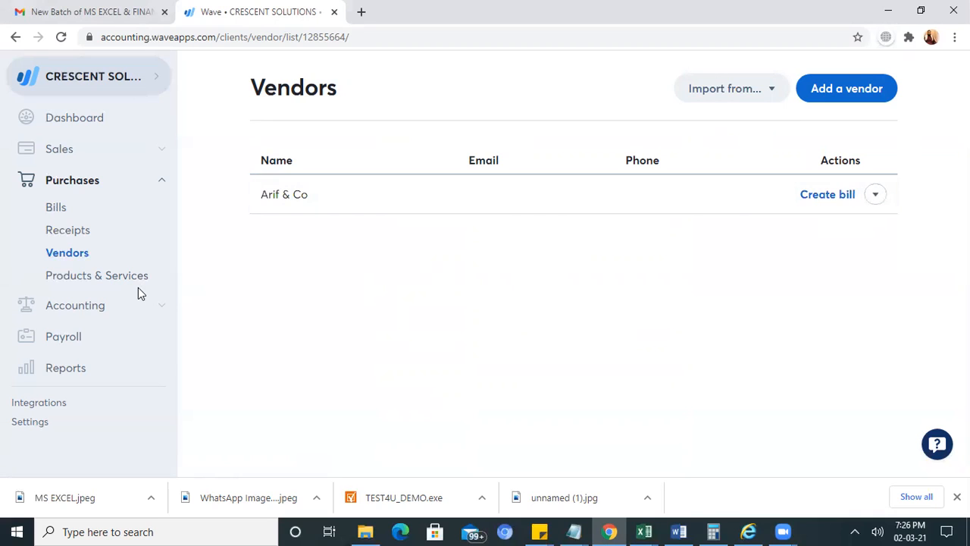
Go to the Bills list and filter it by the vendor Arif & Co
{"action": "left_click", "coordinate": [58, 208]}
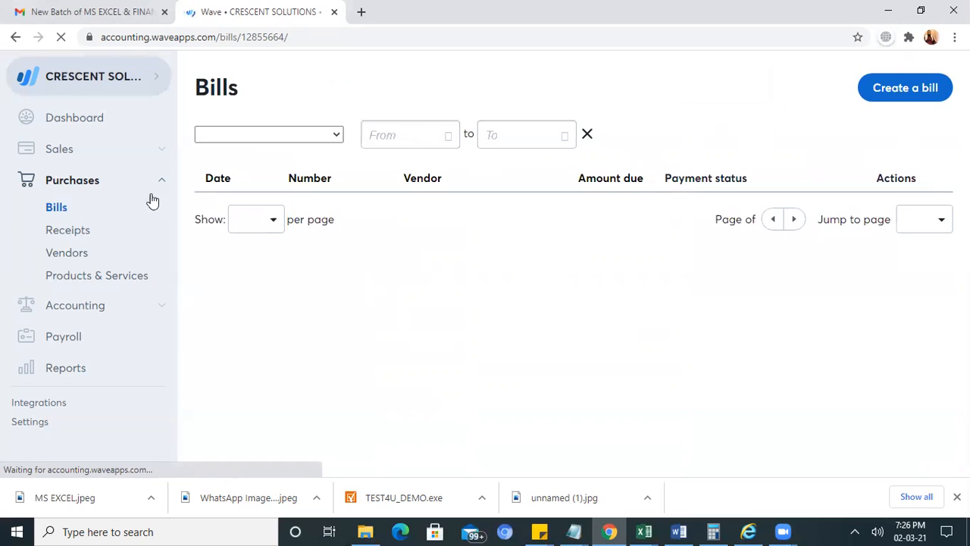
{"action": "left_click", "coordinate": [332, 138]}
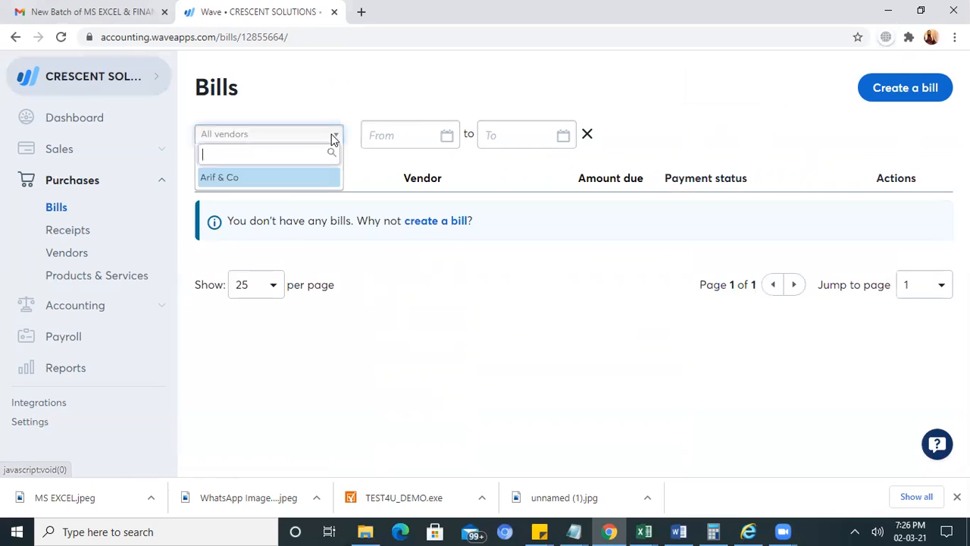
{"action": "left_click", "coordinate": [244, 181]}
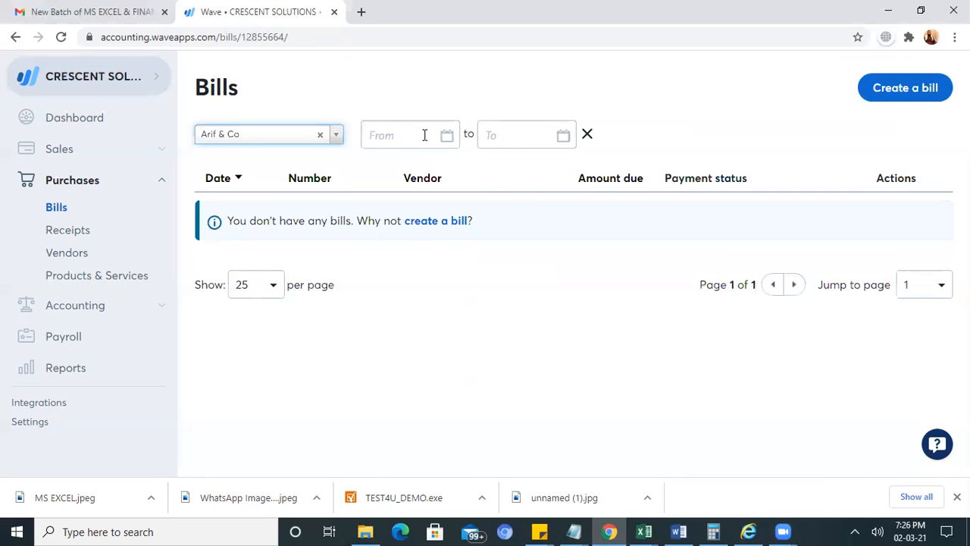
Try a start date of 2021-02-28 for the bills filter and reset the date range
{"action": "left_click", "coordinate": [425, 134]}
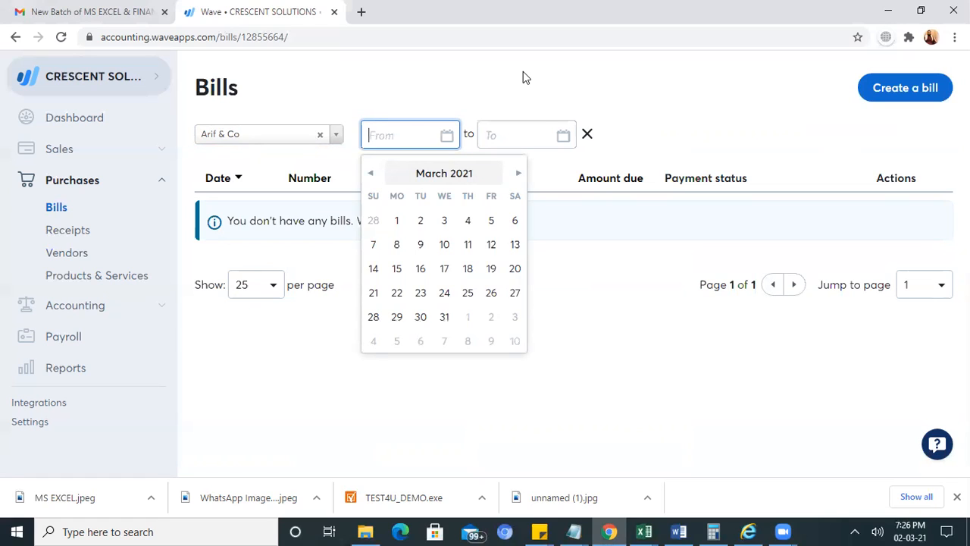
{"action": "left_click", "coordinate": [372, 174]}
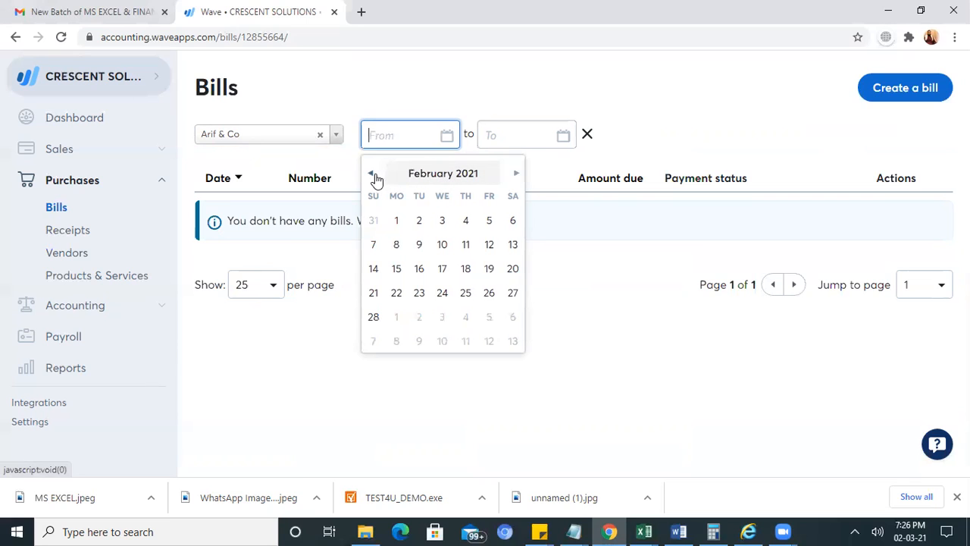
{"action": "left_click", "coordinate": [374, 318]}
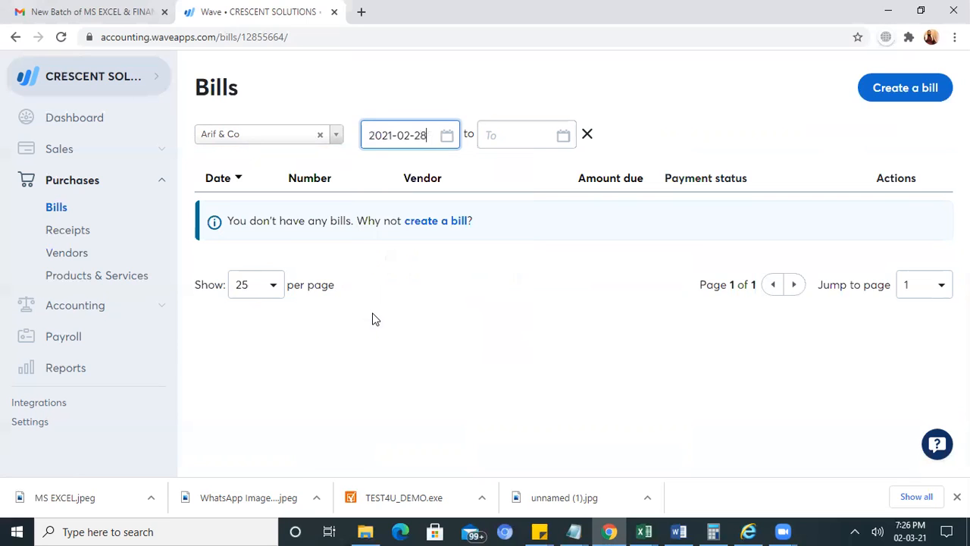
{"action": "left_click", "coordinate": [555, 106]}
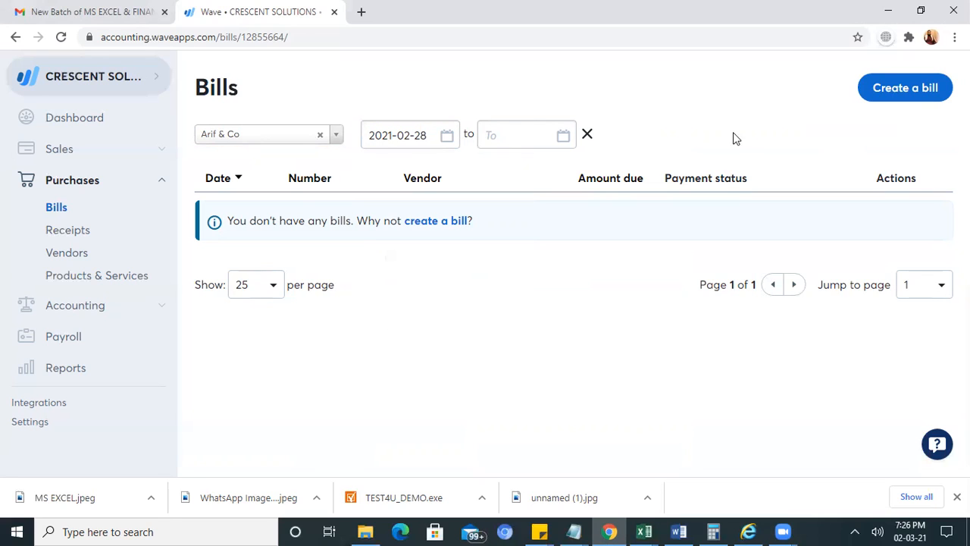
{"action": "left_click", "coordinate": [582, 139]}
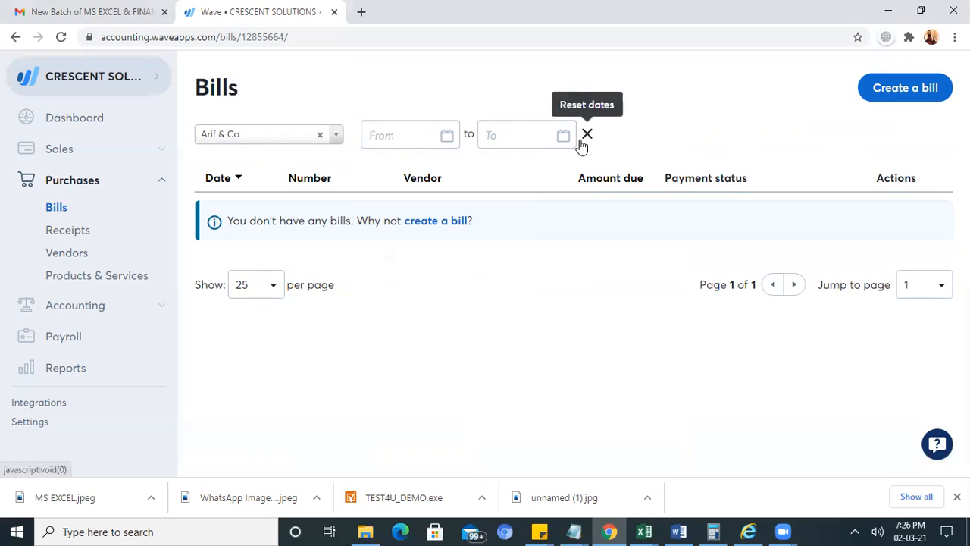
Create a new bill for vendor Arif & Co with the bill date 2021-02-28
{"action": "left_click", "coordinate": [882, 103]}
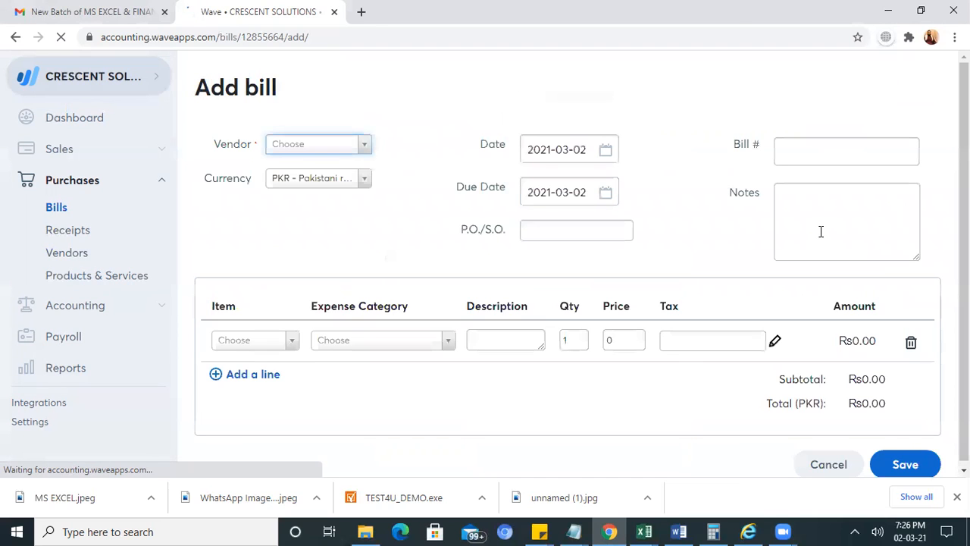
{"action": "left_click", "coordinate": [364, 144]}
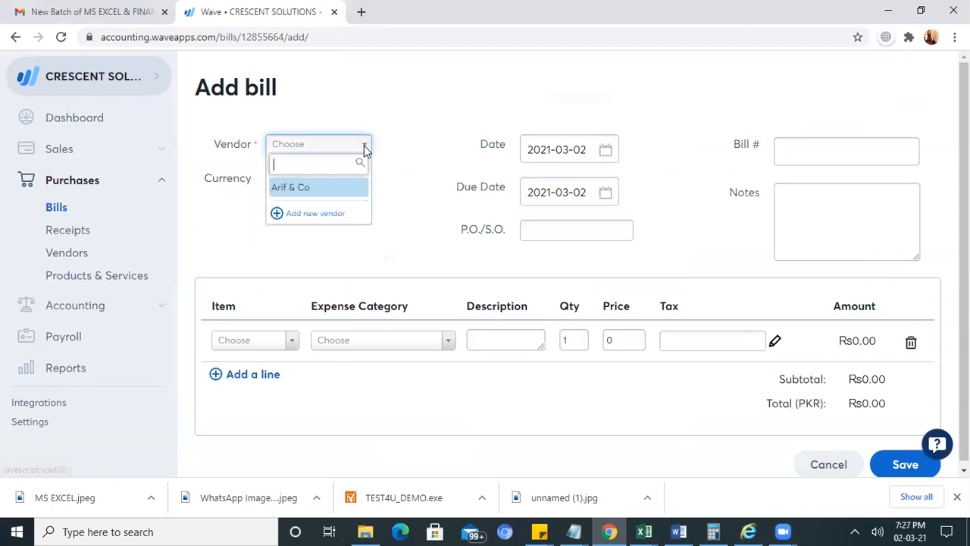
{"action": "left_click", "coordinate": [320, 194]}
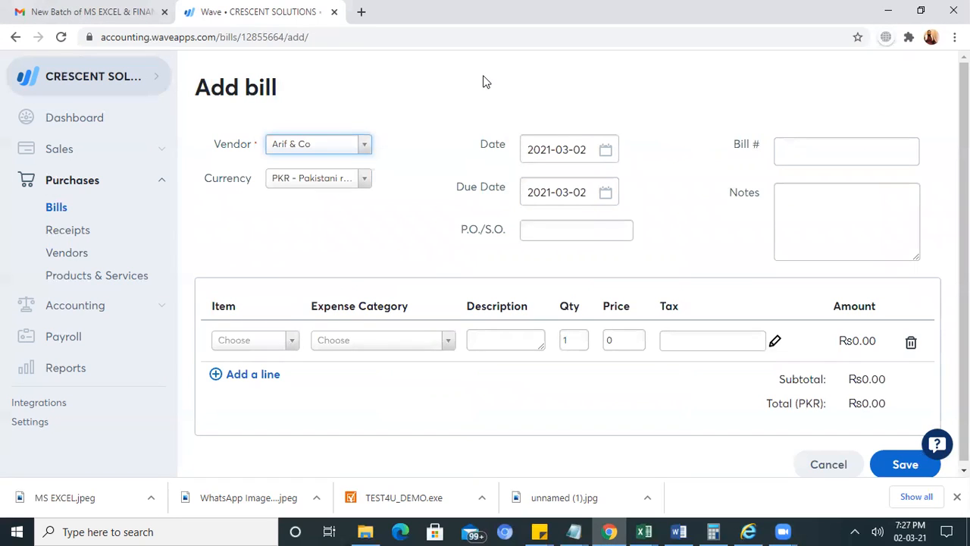
{"action": "left_click", "coordinate": [604, 151]}
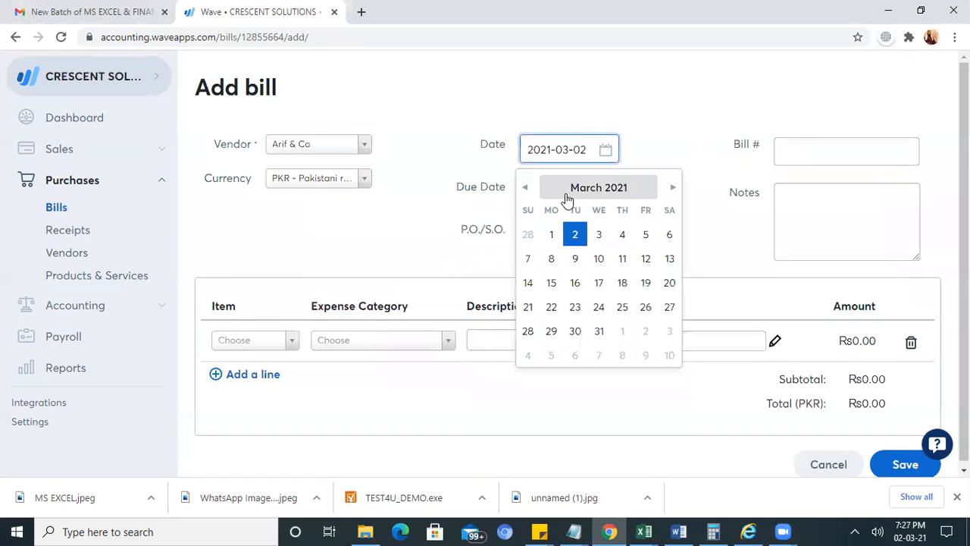
{"action": "left_click", "coordinate": [526, 189]}
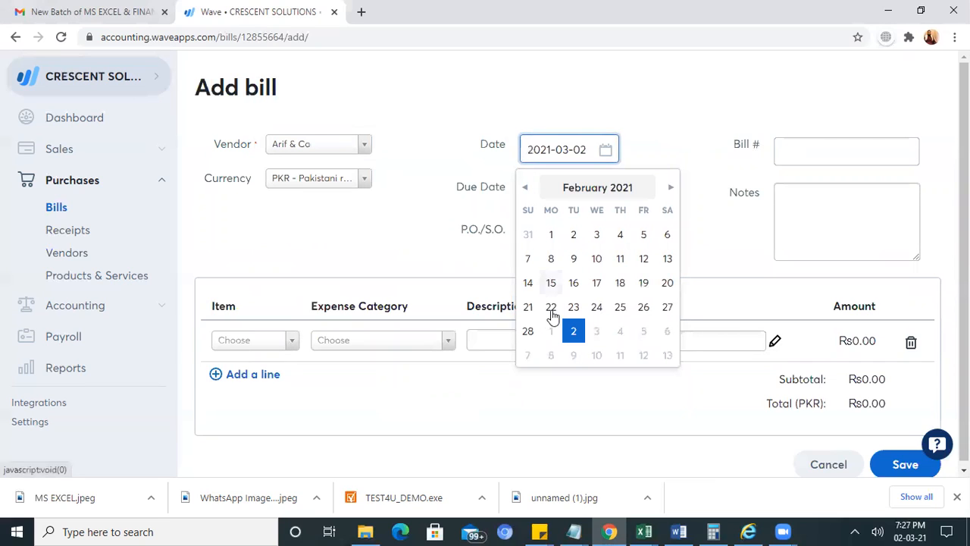
{"action": "left_click", "coordinate": [528, 332]}
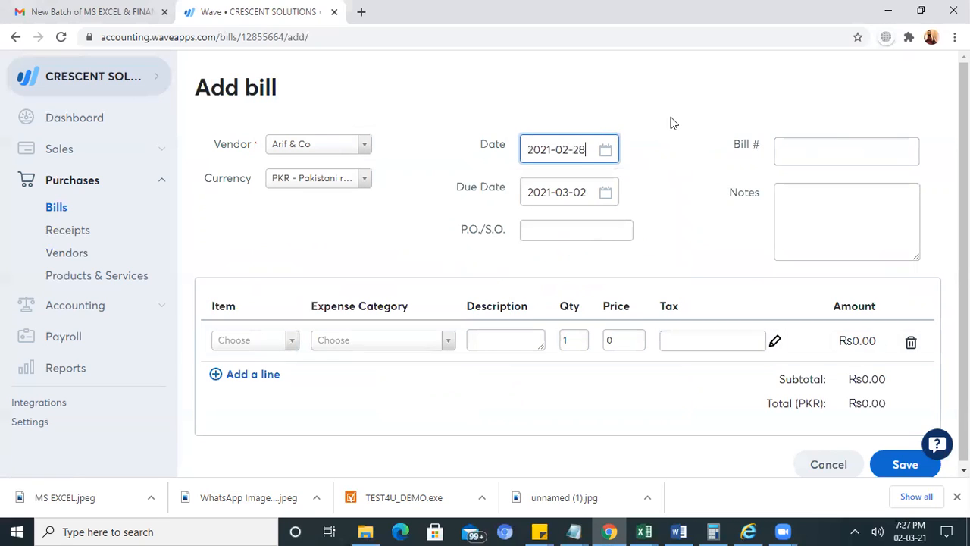
Enter 1001 as the bill number and set the due date to 2021-03-15
{"action": "left_click", "coordinate": [786, 150]}
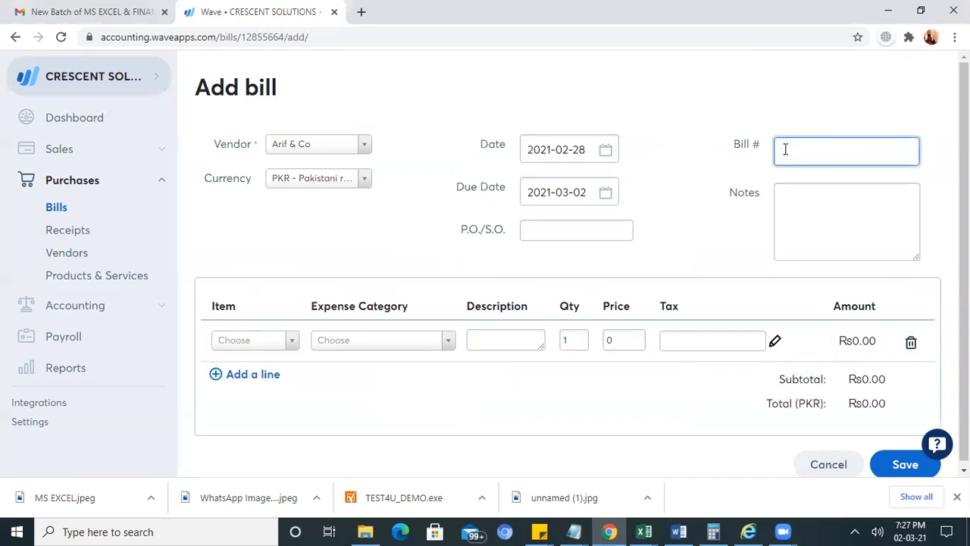
{"action": "type", "text": "1001"}
{"action": "left_click", "coordinate": [806, 192]}
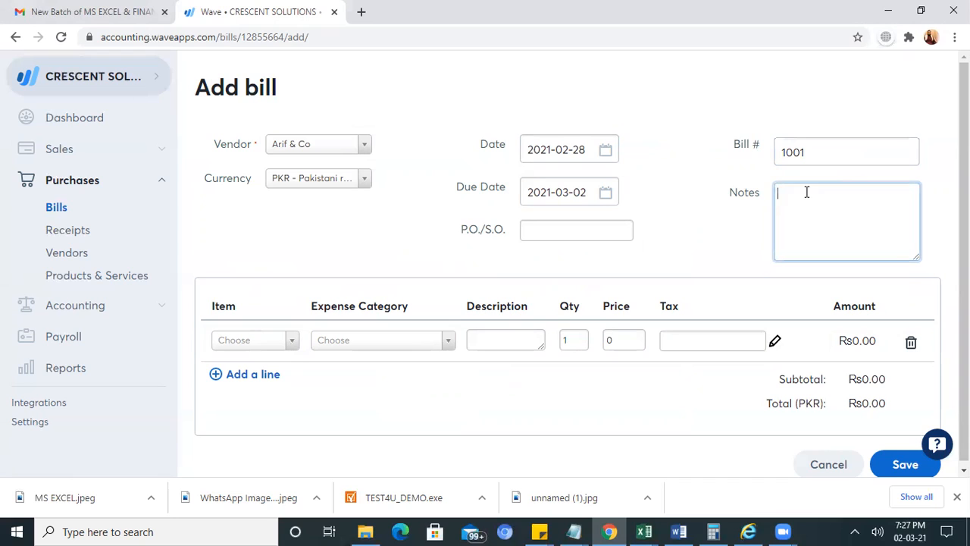
{"action": "left_click", "coordinate": [610, 192]}
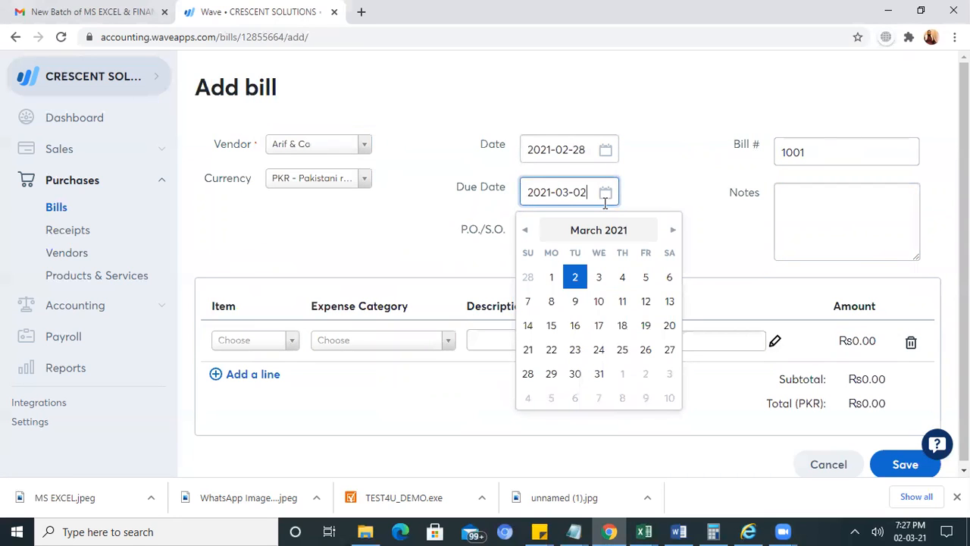
{"action": "left_click", "coordinate": [551, 325]}
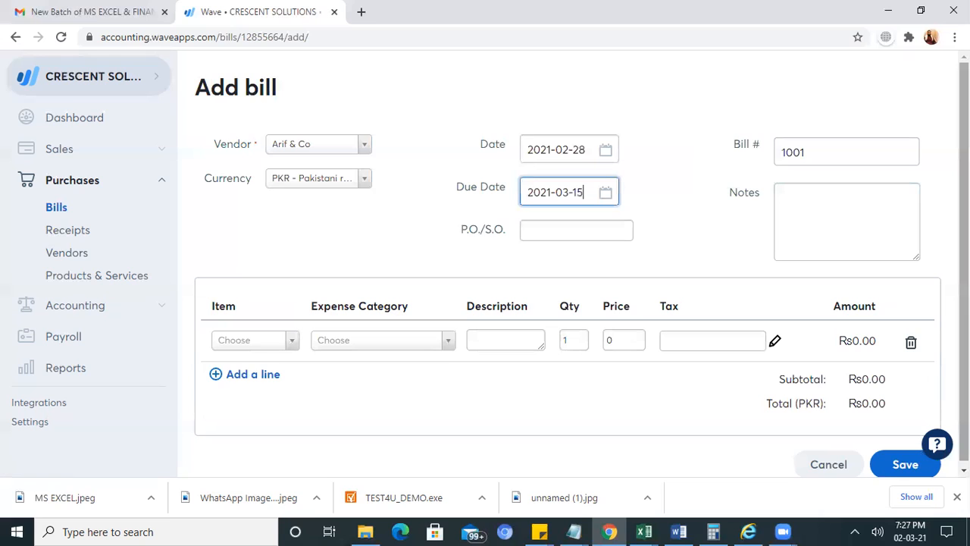
Fill in the bill's P.O./S.O. number and leave the notes empty
{"action": "left_click", "coordinate": [590, 234]}
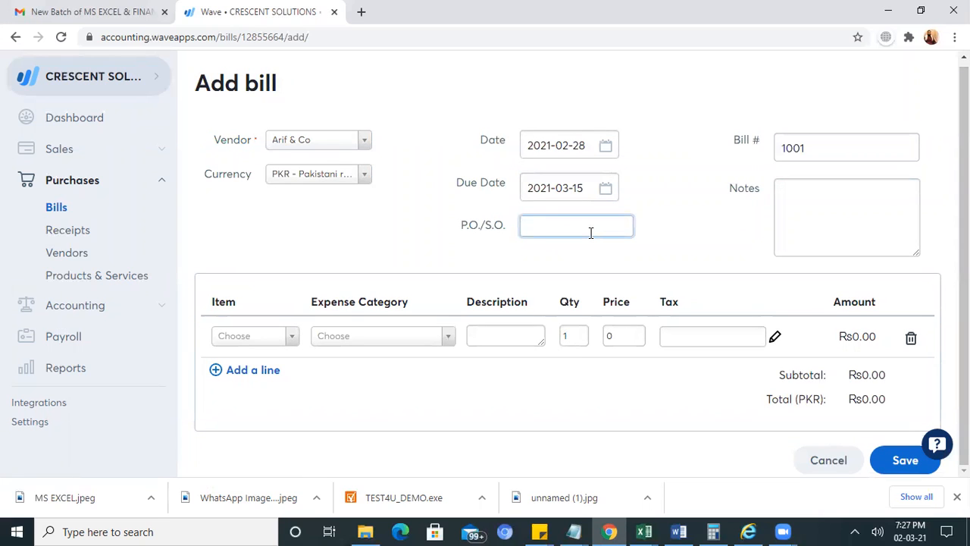
{"action": "type", "text": "201"}
{"action": "left_click", "coordinate": [828, 191]}
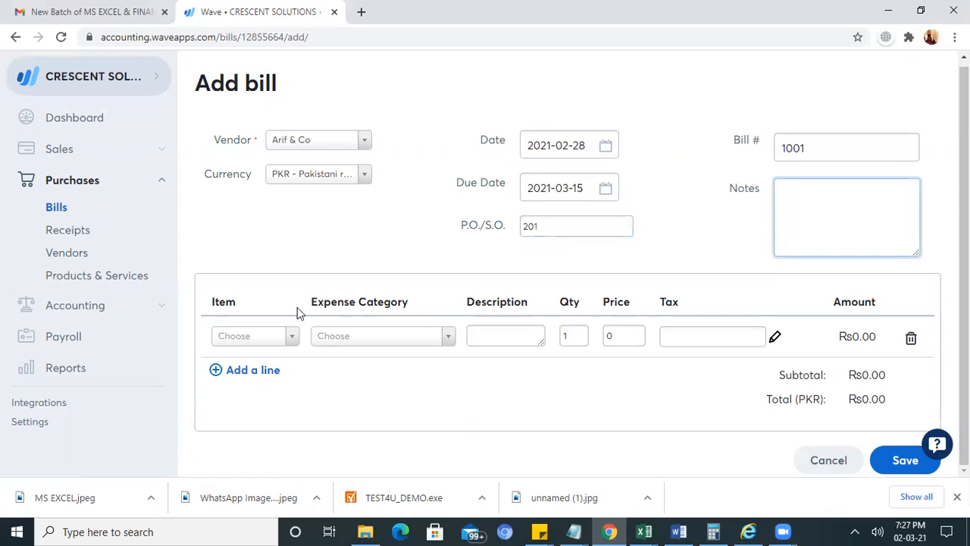
Create a new product named Consultancy in the Education & Training expense category as the bill's line item, leaving price and description blank
{"action": "left_click", "coordinate": [292, 339]}
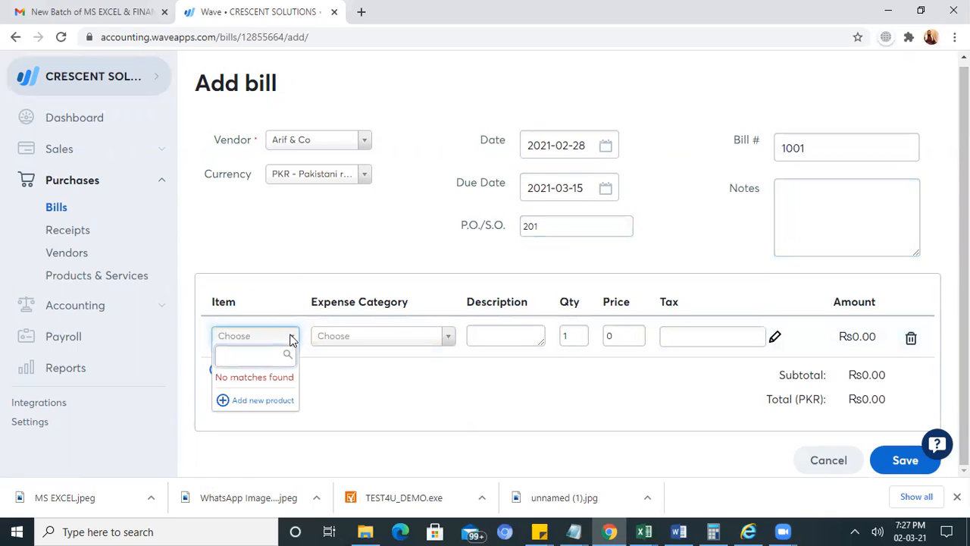
{"action": "left_click", "coordinate": [258, 402]}
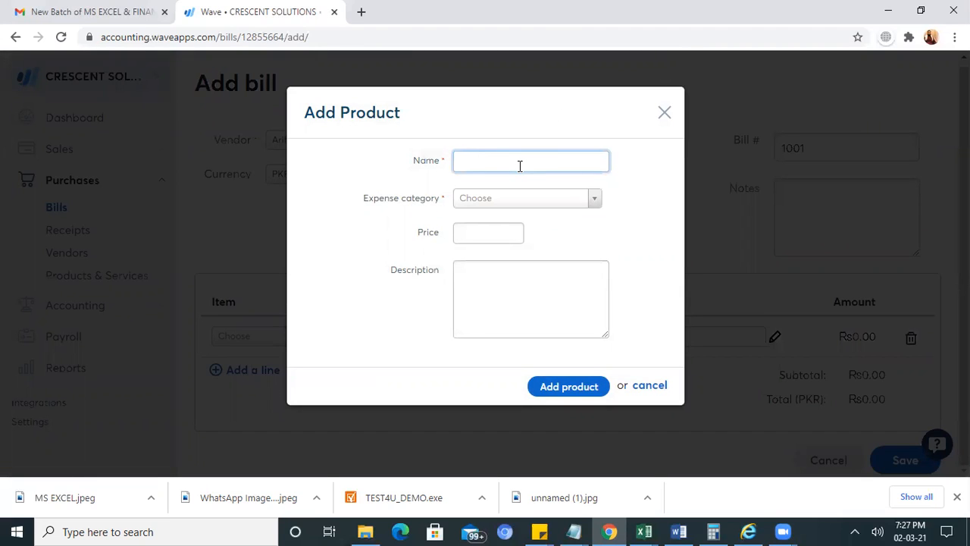
{"action": "type", "text": "Consultancy"}
{"action": "left_click", "coordinate": [595, 200]}
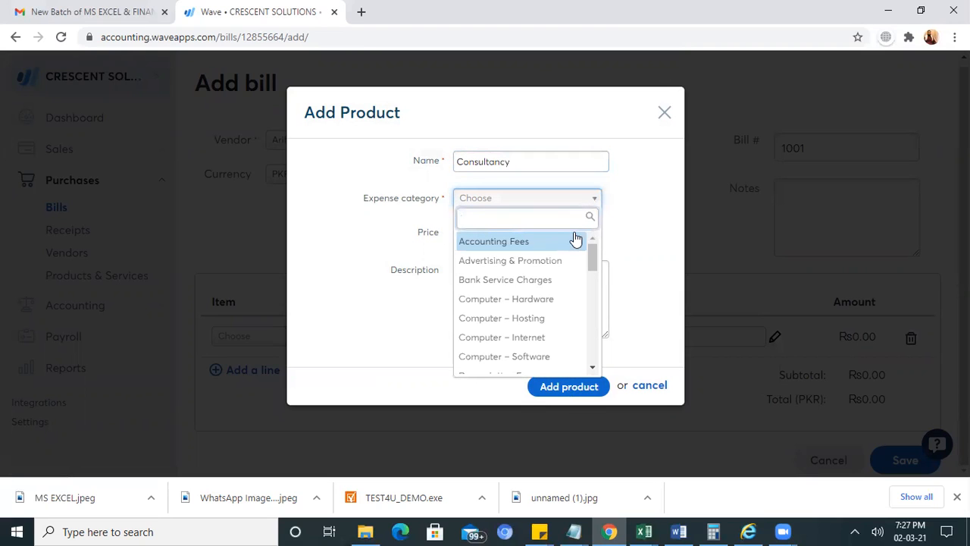
{"action": "left_click_drag", "start_coordinate": [591, 255], "coordinate": [592, 276]}
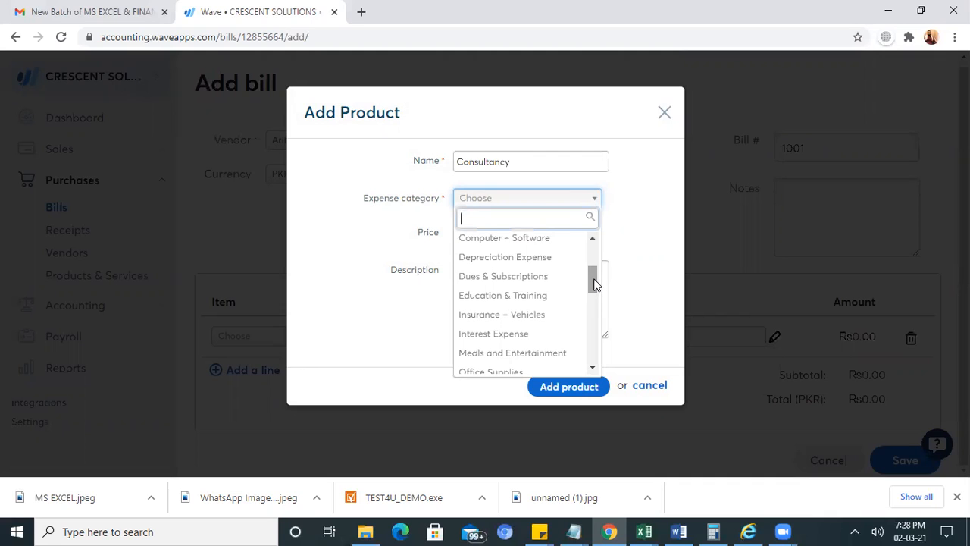
{"action": "left_click", "coordinate": [566, 295]}
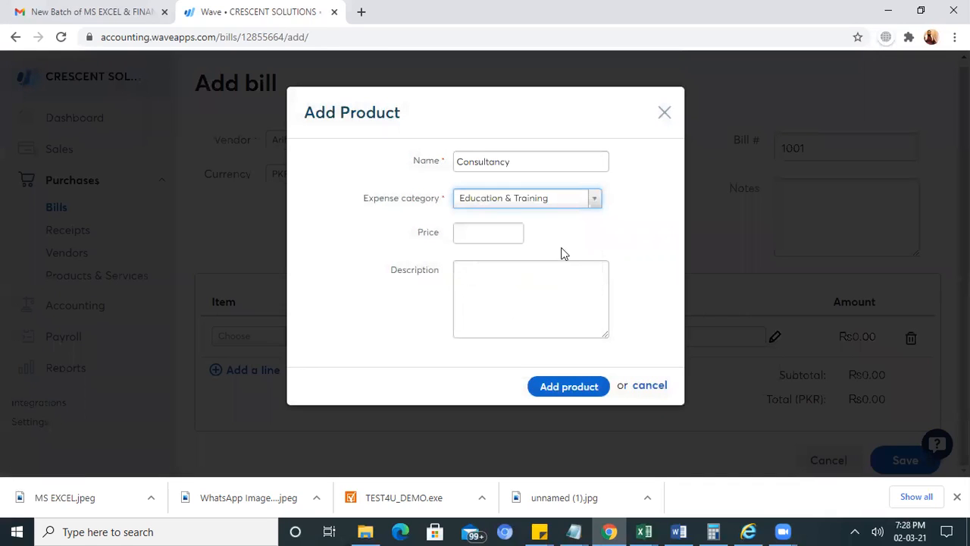
{"action": "left_click", "coordinate": [512, 235]}
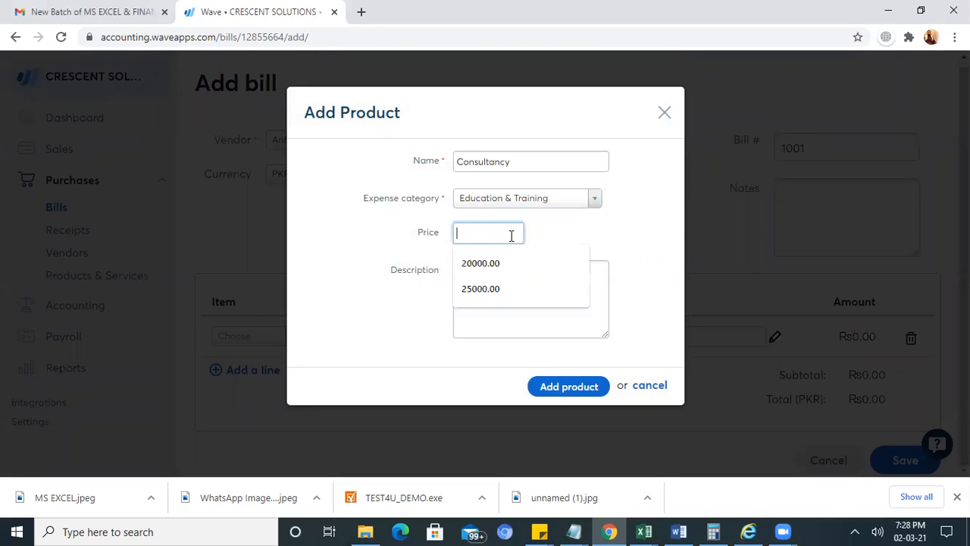
{"action": "left_click", "coordinate": [565, 238]}
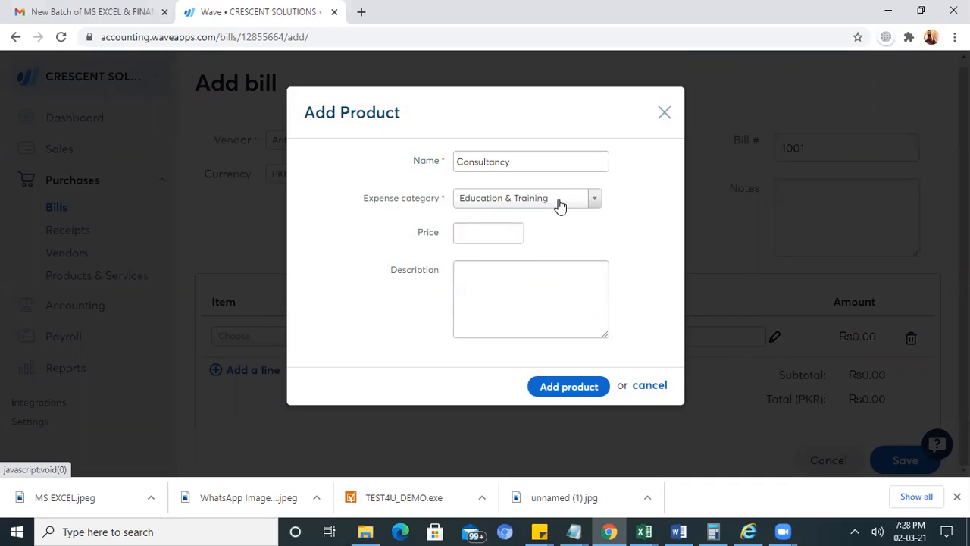
{"action": "left_click", "coordinate": [551, 389]}
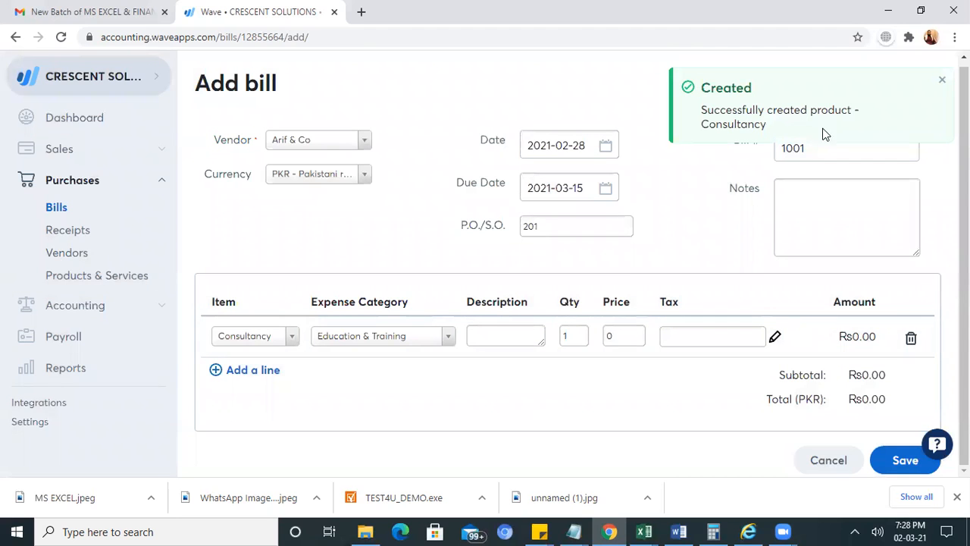
Enter Feb-2021 as the Consultancy line's description and set its price to 50000
{"action": "left_click", "coordinate": [507, 333]}
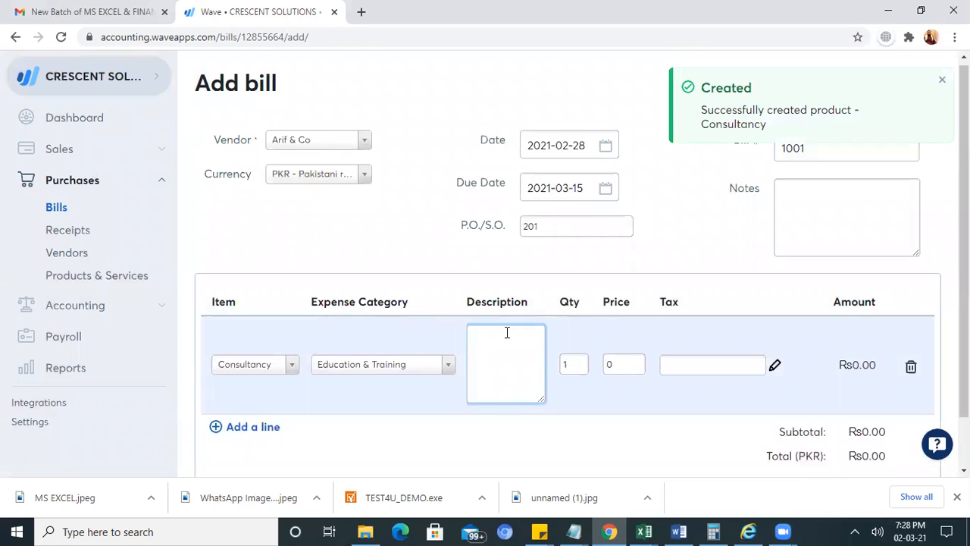
{"action": "type", "text": "Feb-2021"}
{"action": "key", "text": "Tab"}
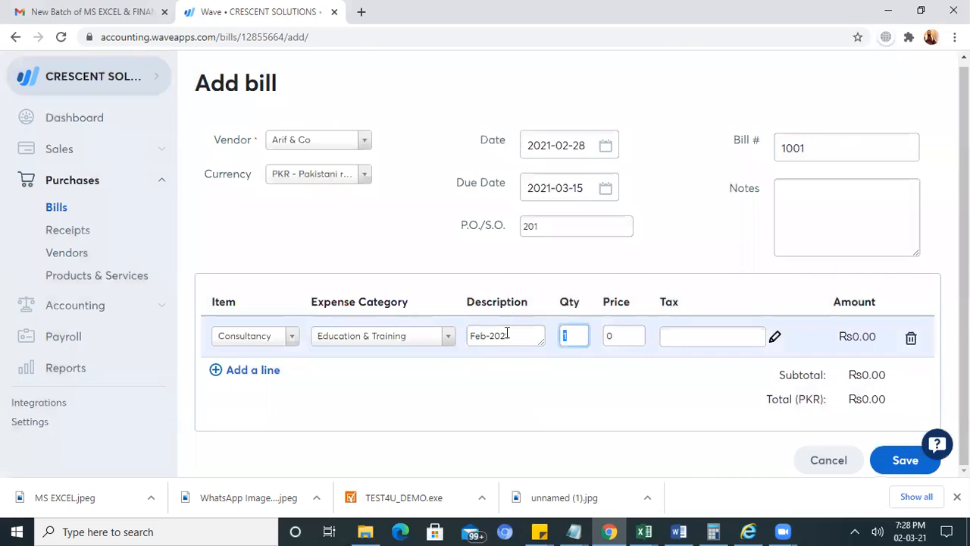
{"action": "key", "text": "Tab"}
{"action": "type", "text": "50000"}
{"action": "key", "text": "Tab"}
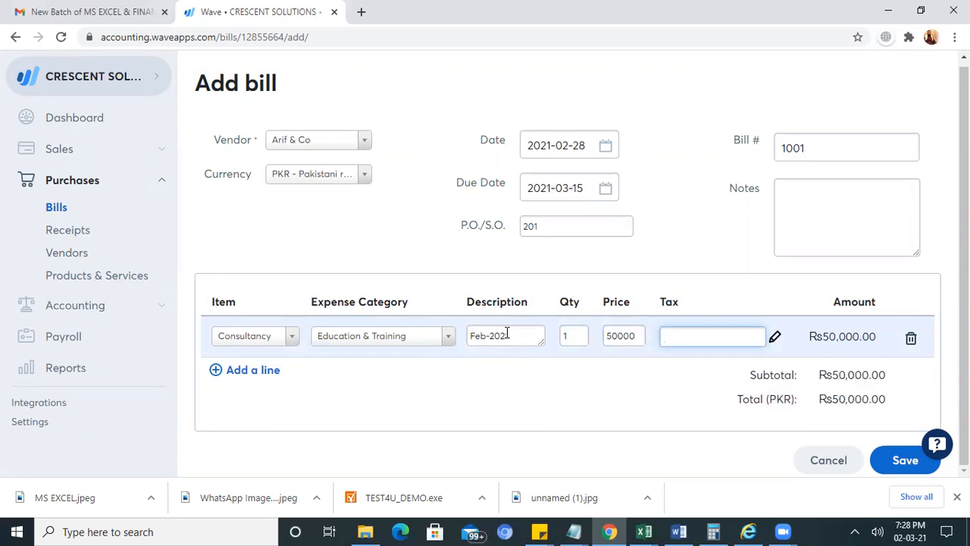
Check the tax override and the tax choices available for the Consultancy line without adding a tax
{"action": "left_click", "coordinate": [776, 338]}
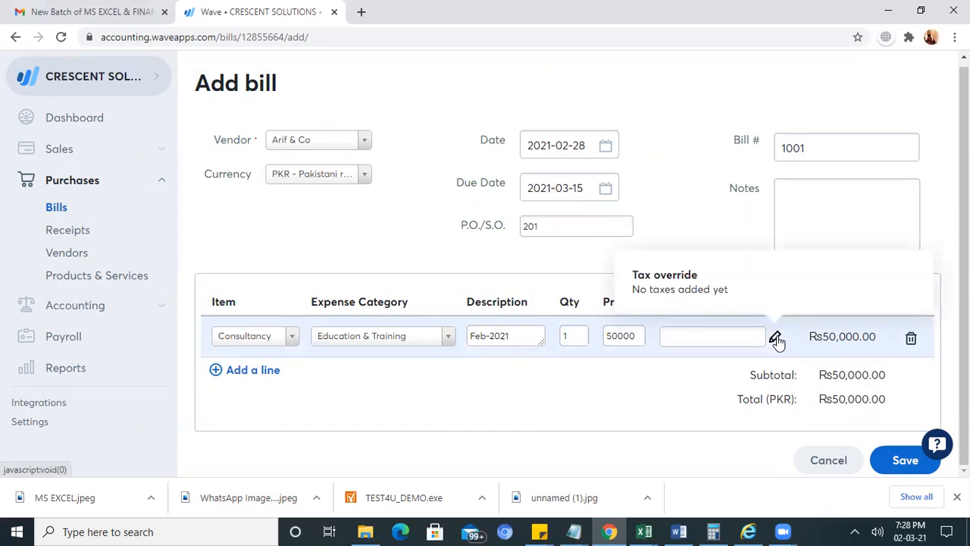
{"action": "left_click", "coordinate": [749, 341]}
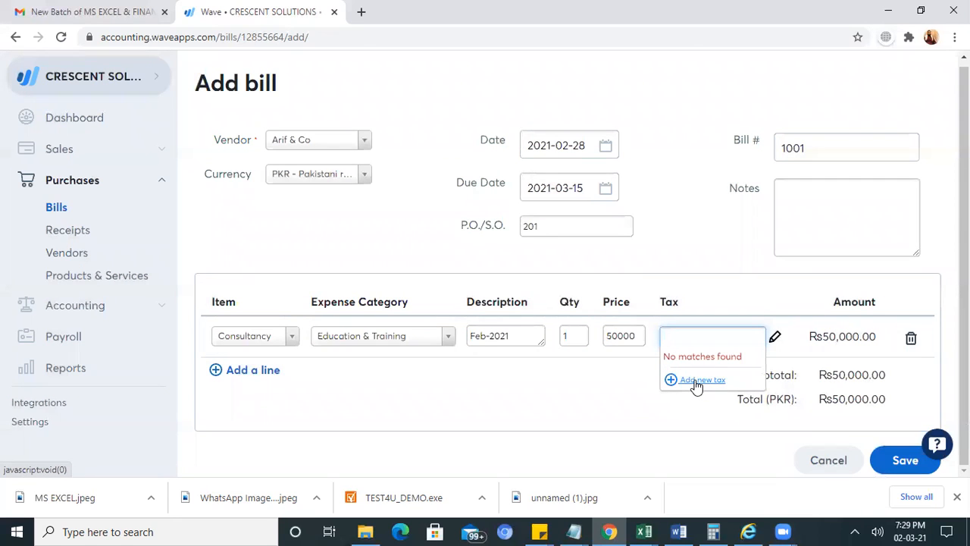
{"action": "left_click", "coordinate": [621, 375]}
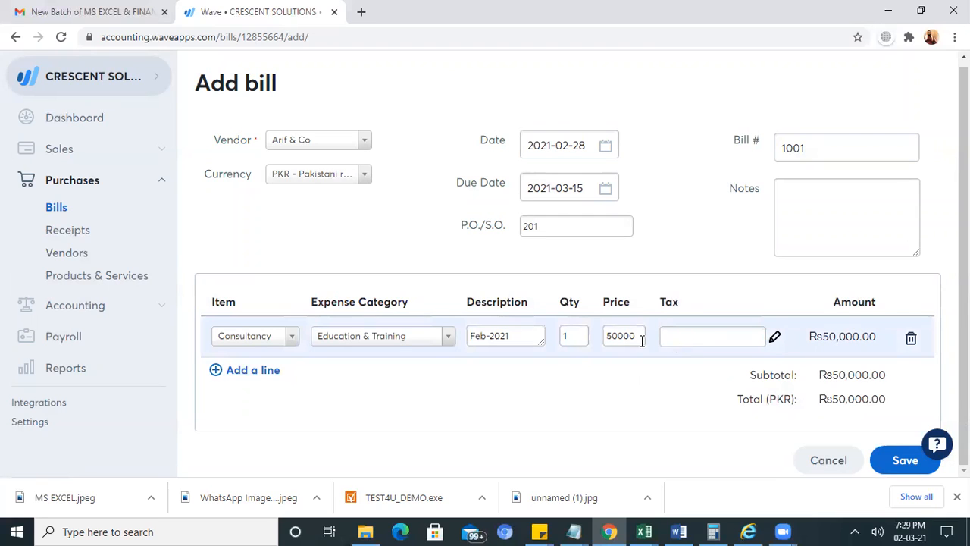
{"action": "left_click", "coordinate": [255, 371]}
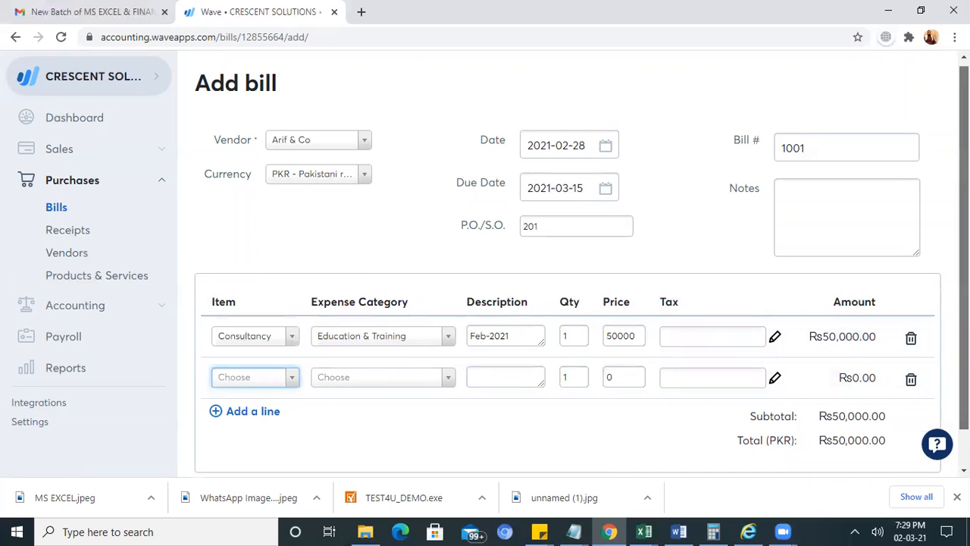
{"action": "scroll", "coordinate": [611, 180], "scroll_direction": "down", "scroll_amount": 1}
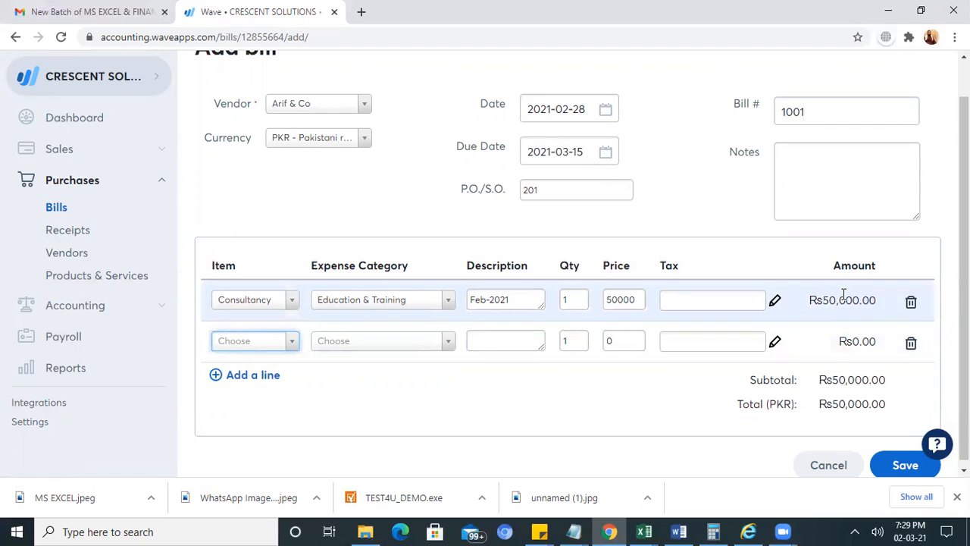
{"action": "mouse_move", "coordinate": [964, 304]}
{"action": "left_mouse_down"}
{"action": "mouse_move", "coordinate": [964, 279]}
{"action": "mouse_move", "coordinate": [965, 307]}
{"action": "left_mouse_up"}
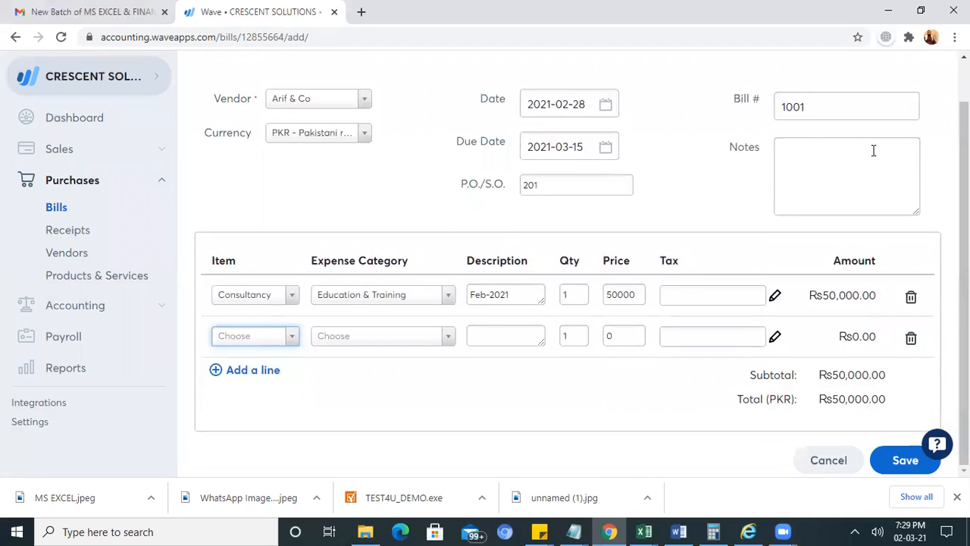
{"action": "left_click", "coordinate": [886, 461]}
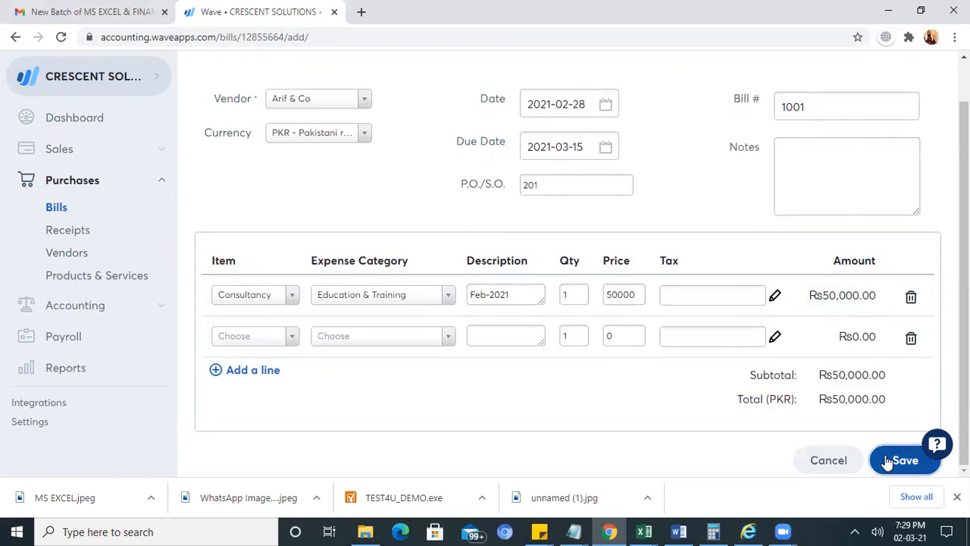
{"action": "left_click", "coordinate": [911, 340]}
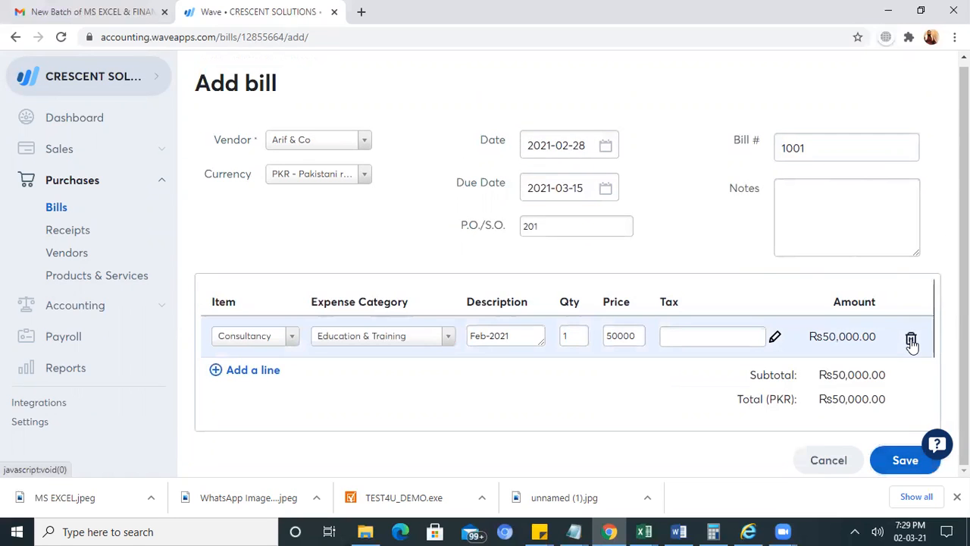
Save the bill and start recording a manual payment for bill 1001
{"action": "left_click", "coordinate": [902, 462]}
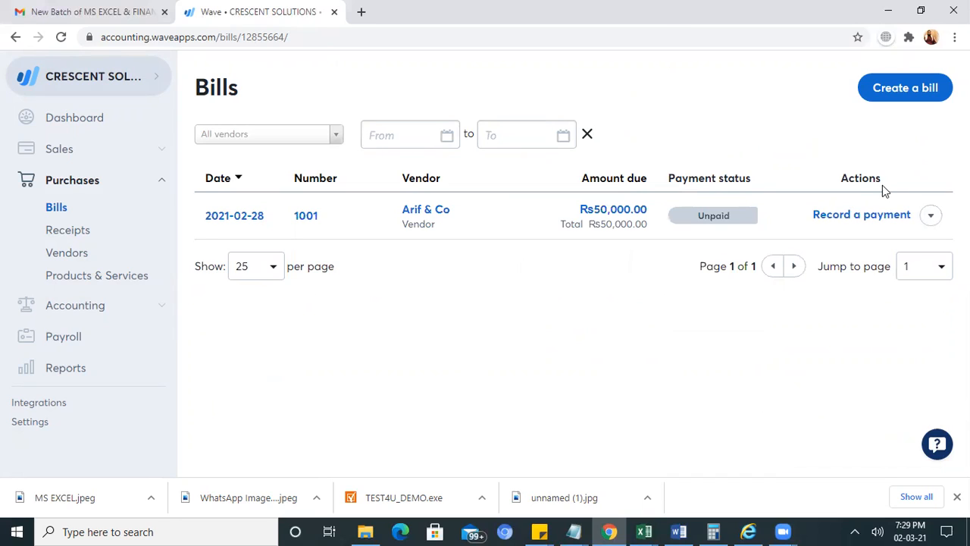
{"action": "left_click", "coordinate": [928, 215]}
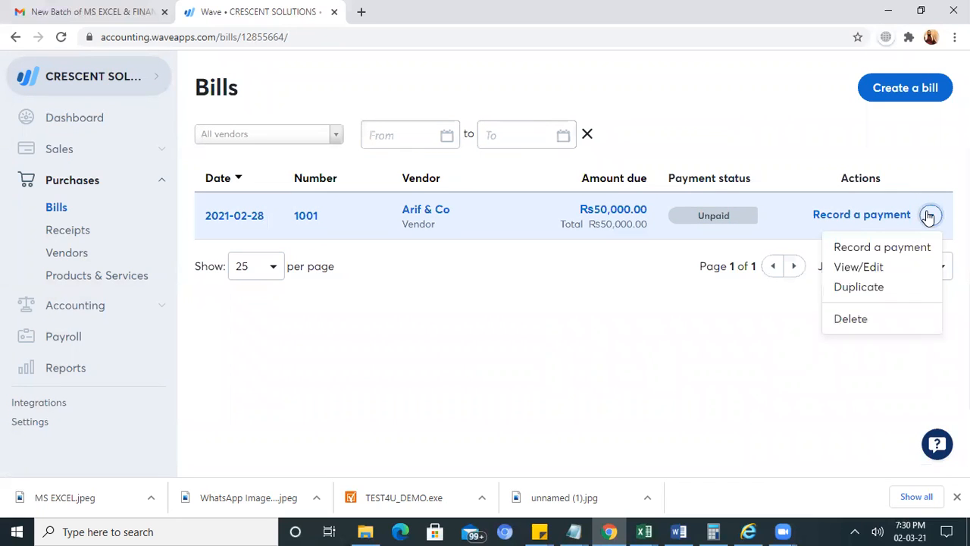
{"action": "left_click", "coordinate": [907, 246]}
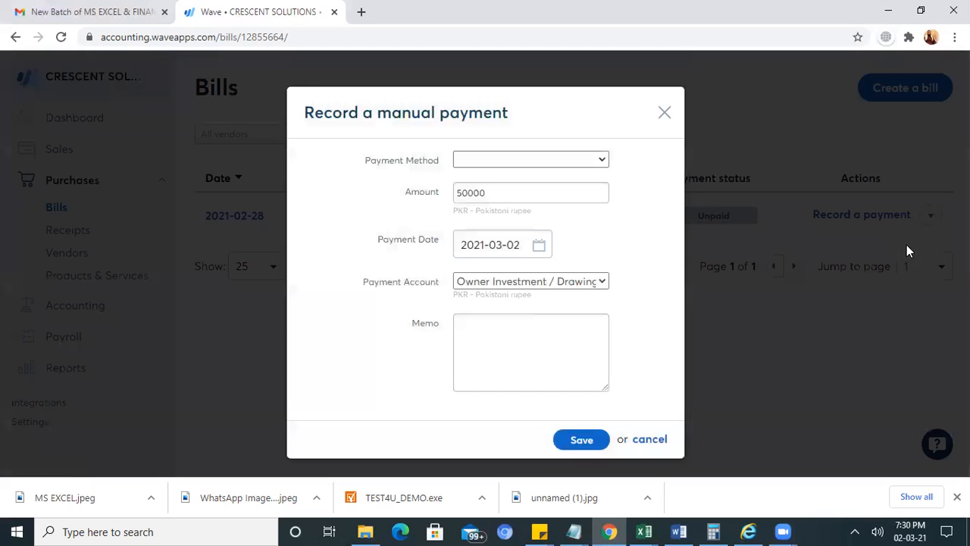
Set the payment method to Cash, leave the memo empty, and save the payment
{"action": "left_click", "coordinate": [603, 161]}
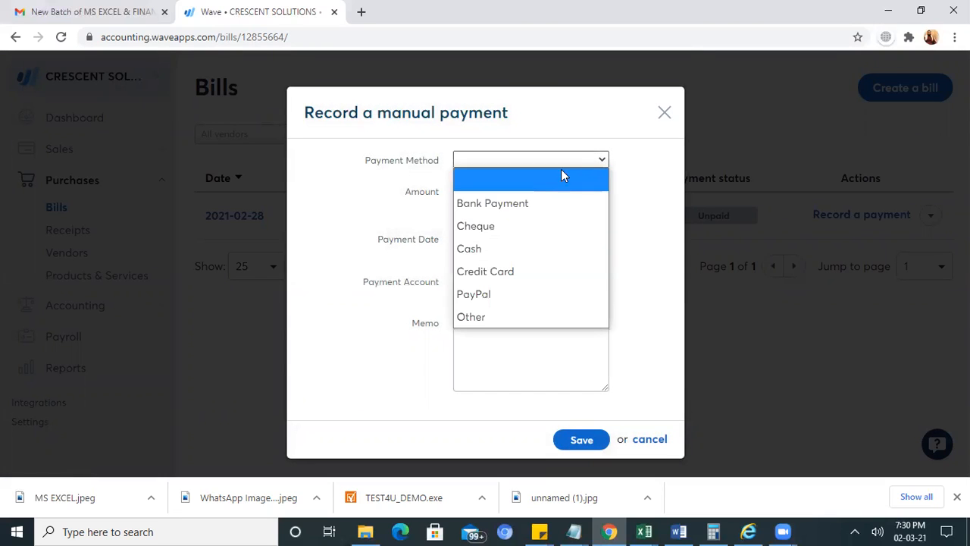
{"action": "left_click", "coordinate": [541, 201]}
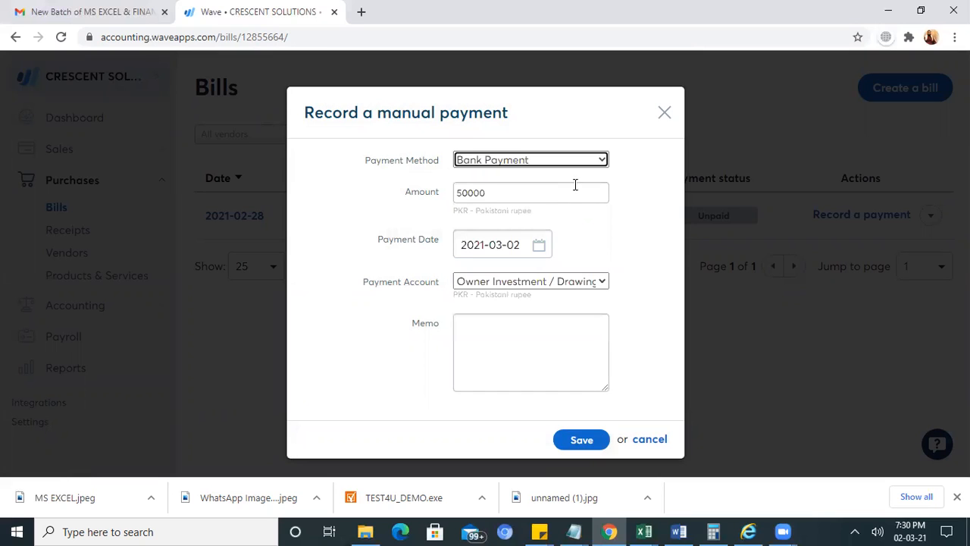
{"action": "left_click", "coordinate": [603, 160]}
{"action": "left_click", "coordinate": [605, 161]}
{"action": "left_click", "coordinate": [605, 161]}
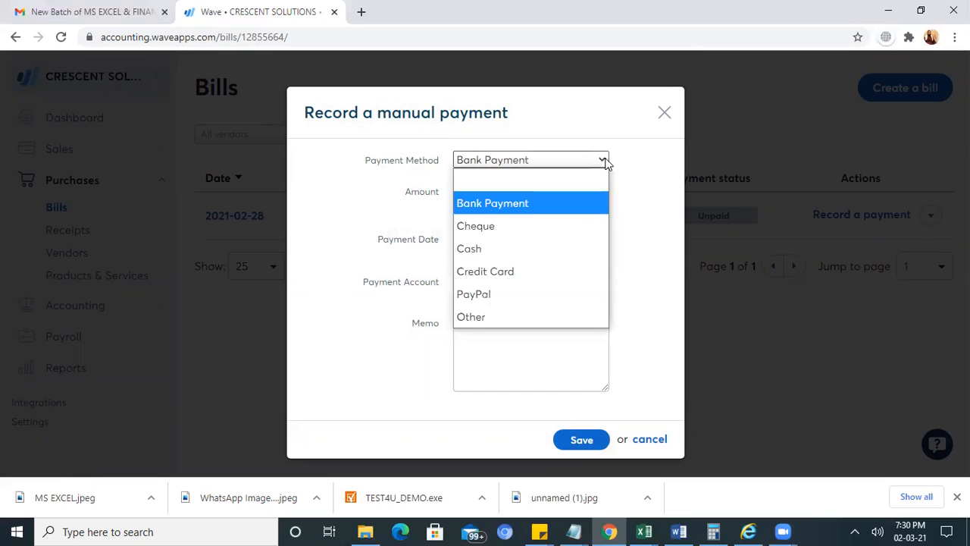
{"action": "left_click", "coordinate": [529, 252]}
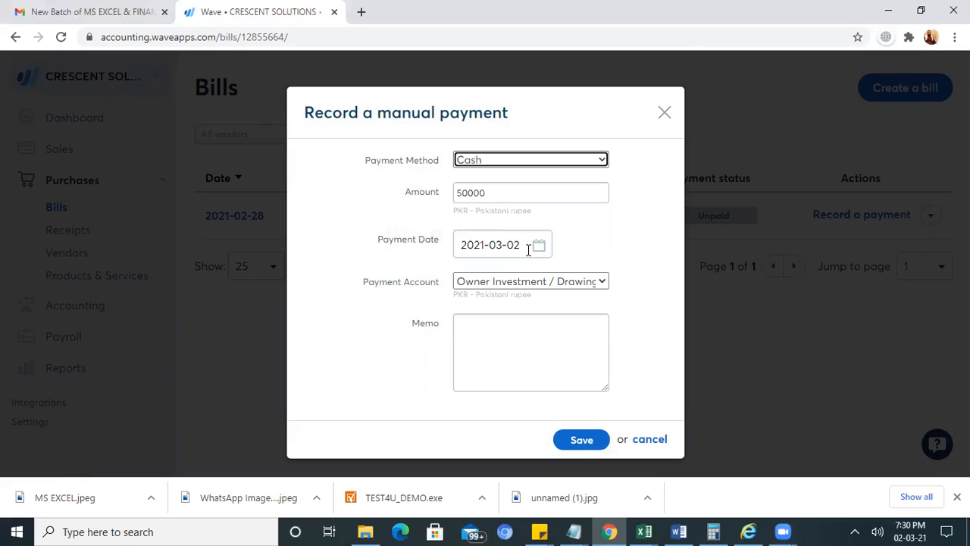
{"action": "left_click", "coordinate": [516, 322]}
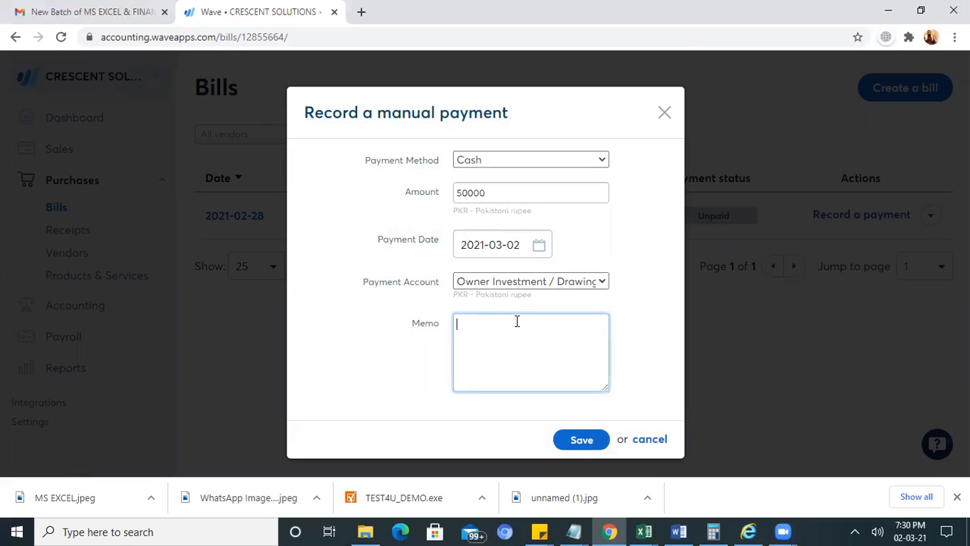
{"action": "left_click", "coordinate": [589, 445]}
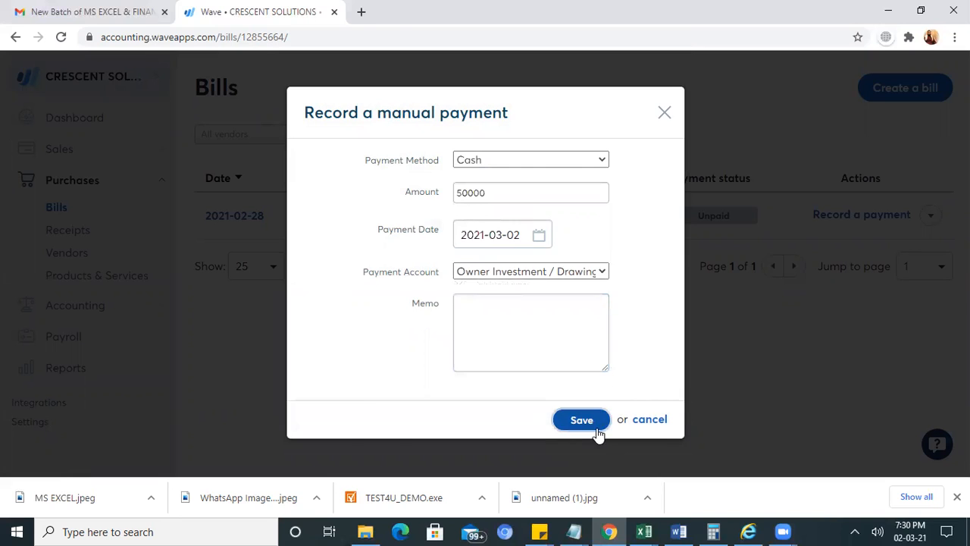
{"action": "left_click", "coordinate": [593, 423]}
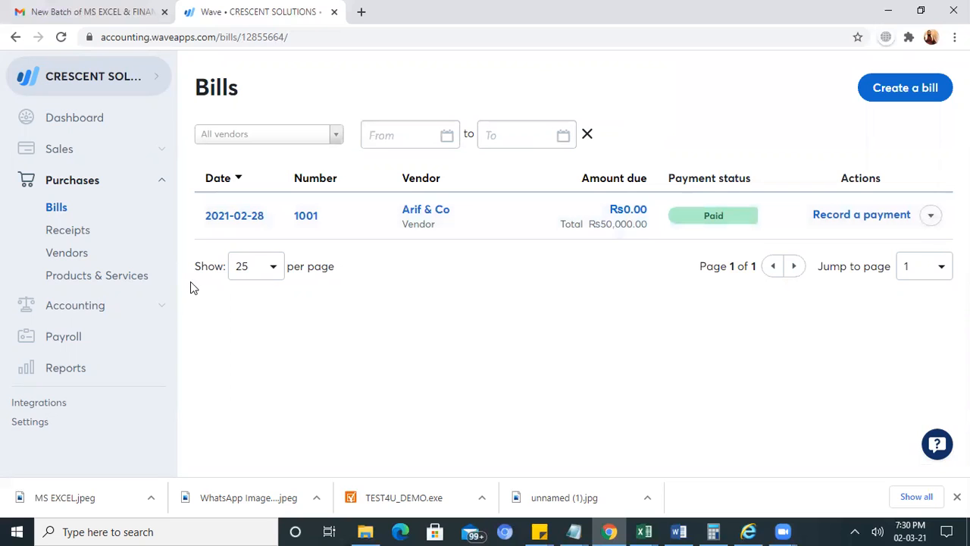
View the vendors list and the products and services list for purchases
{"action": "left_click", "coordinate": [83, 256]}
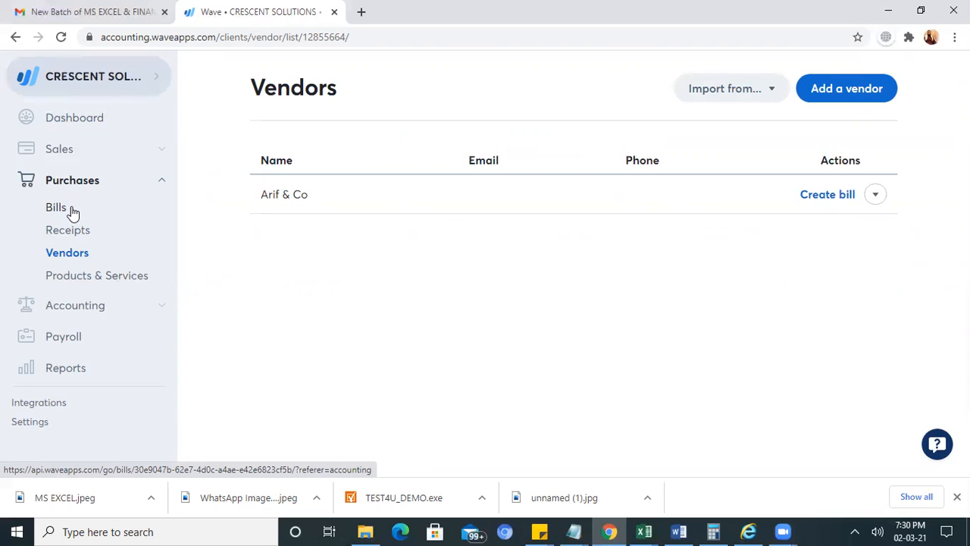
{"action": "left_click", "coordinate": [89, 283]}
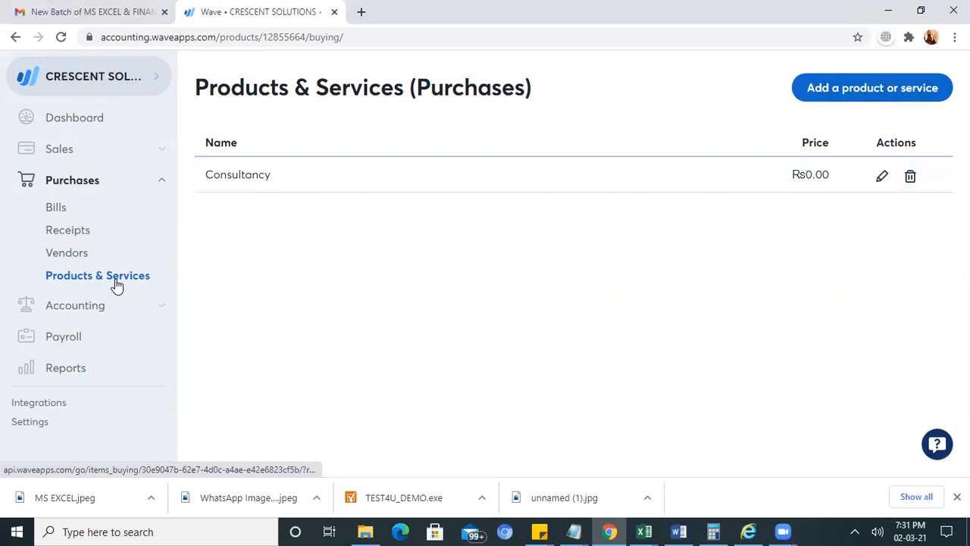
Start a new purchase product or service and name it "Driver Guranteed Fee"
{"action": "left_click", "coordinate": [880, 103]}
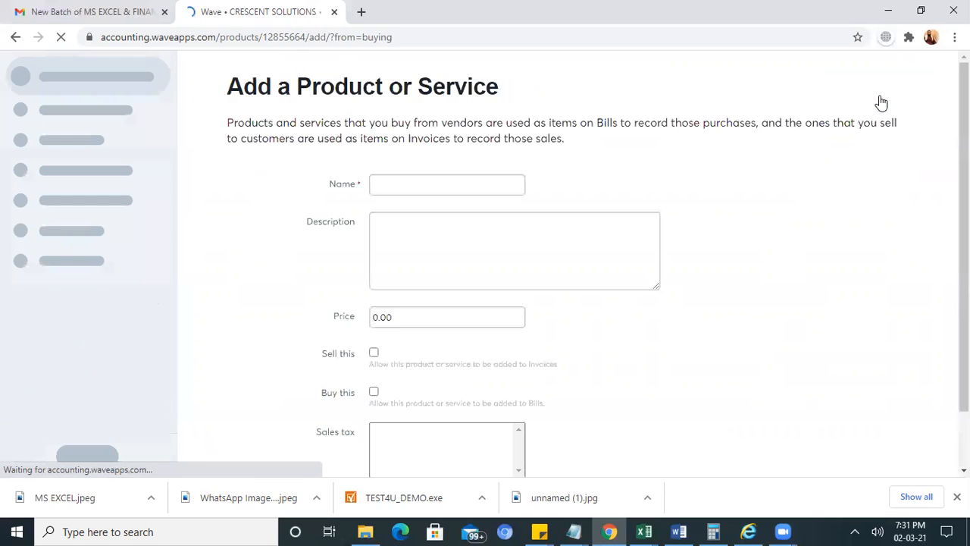
{"action": "left_click", "coordinate": [416, 184]}
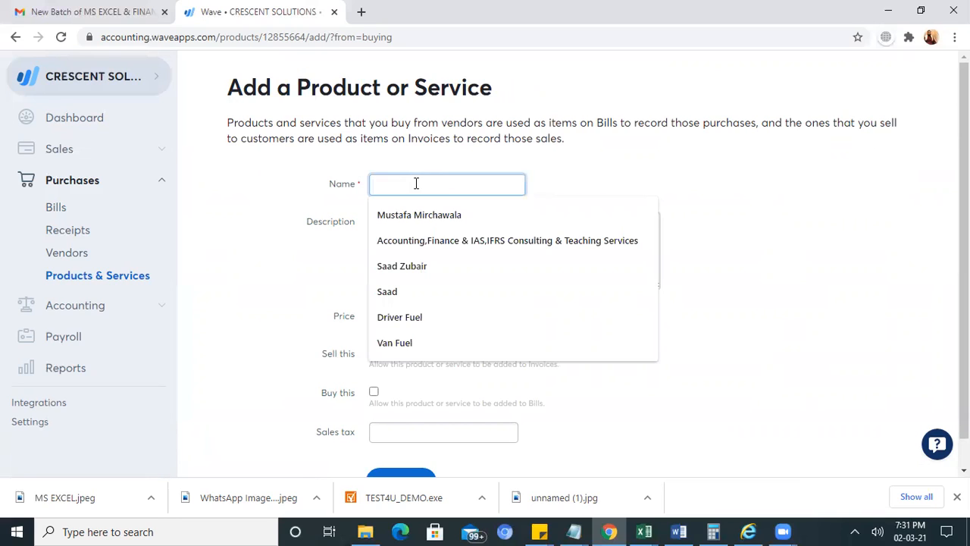
{"action": "type", "text": "D"}
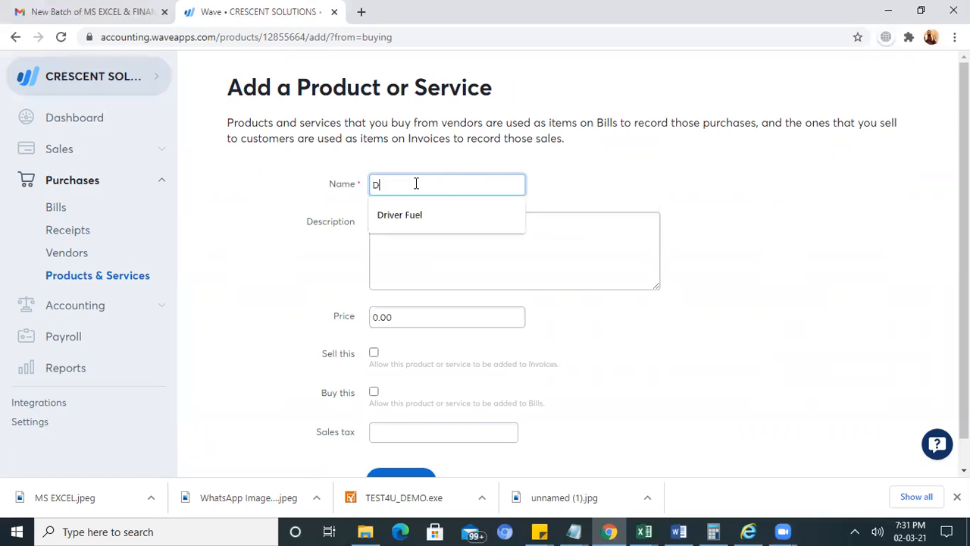
{"action": "type", "text": "river Guaranteed "}
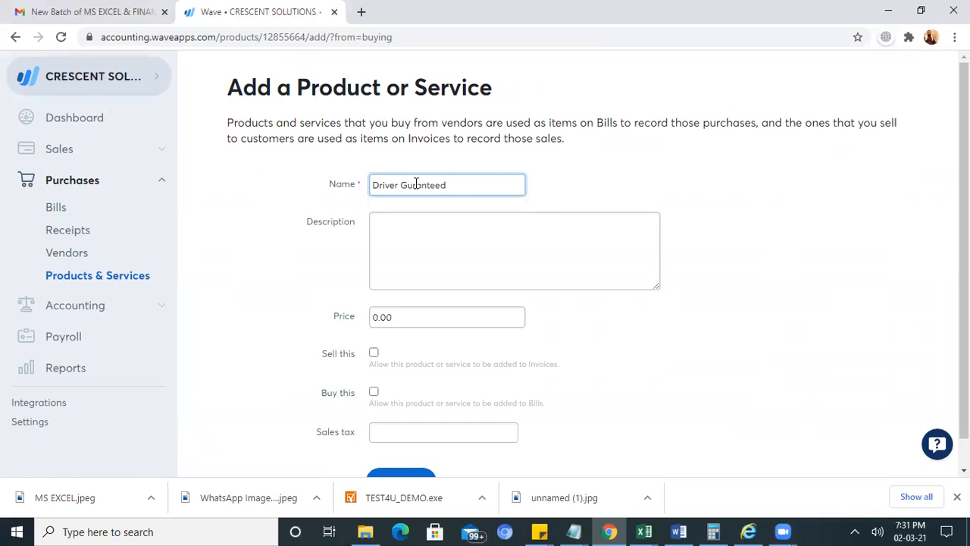
{"action": "type", "text": "Fee"}
{"action": "key", "text": "Tab"}
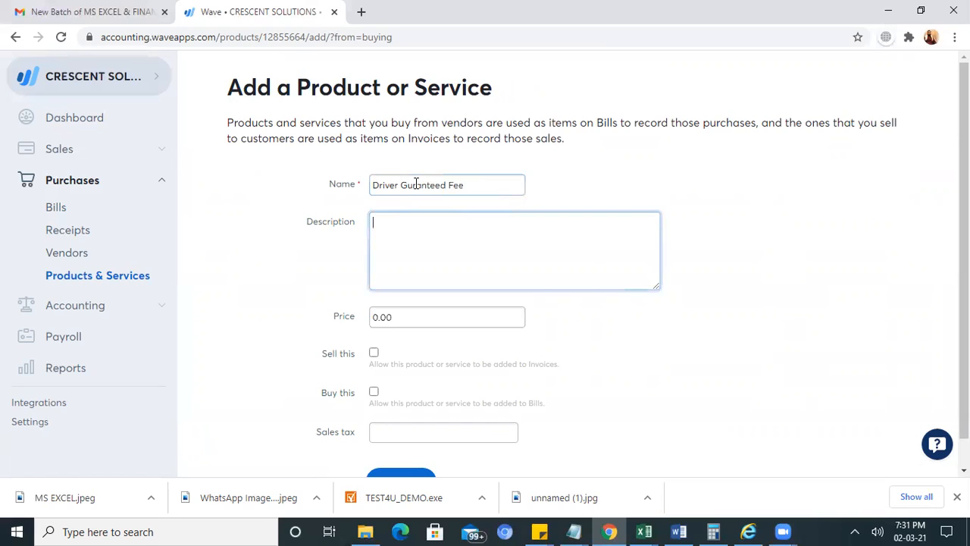
Leave the description empty, set the product's price to 25000, and allow it to be bought on bills
{"action": "scroll", "coordinate": [672, 172], "scroll_direction": "down", "scroll_amount": 1}
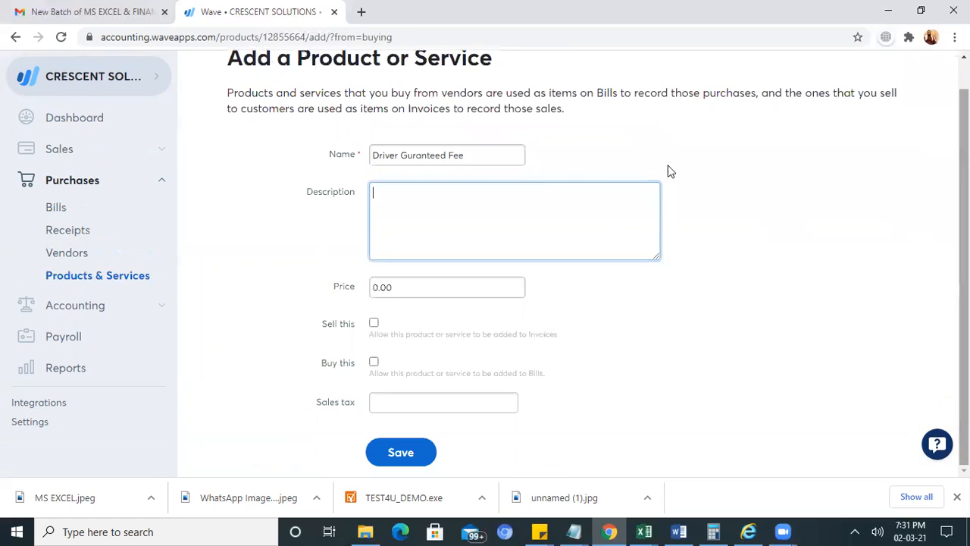
{"action": "key", "text": "Tab"}
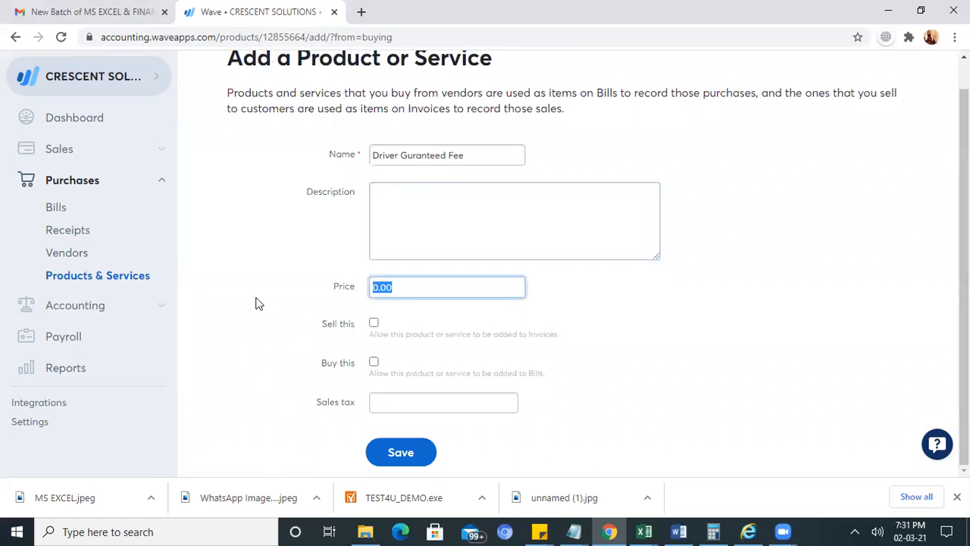
{"action": "type", "text": "25000"}
{"action": "key", "text": "Tab"}
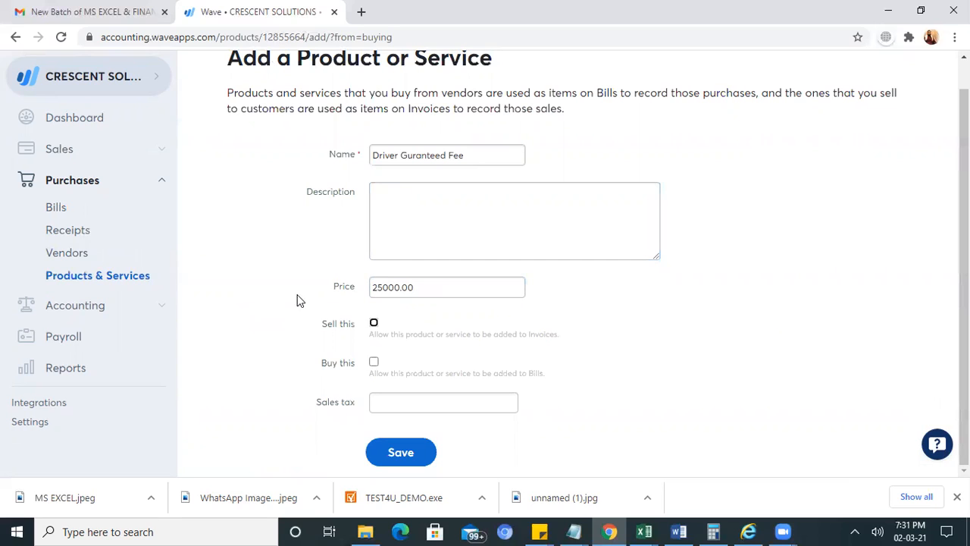
{"action": "left_click", "coordinate": [374, 365]}
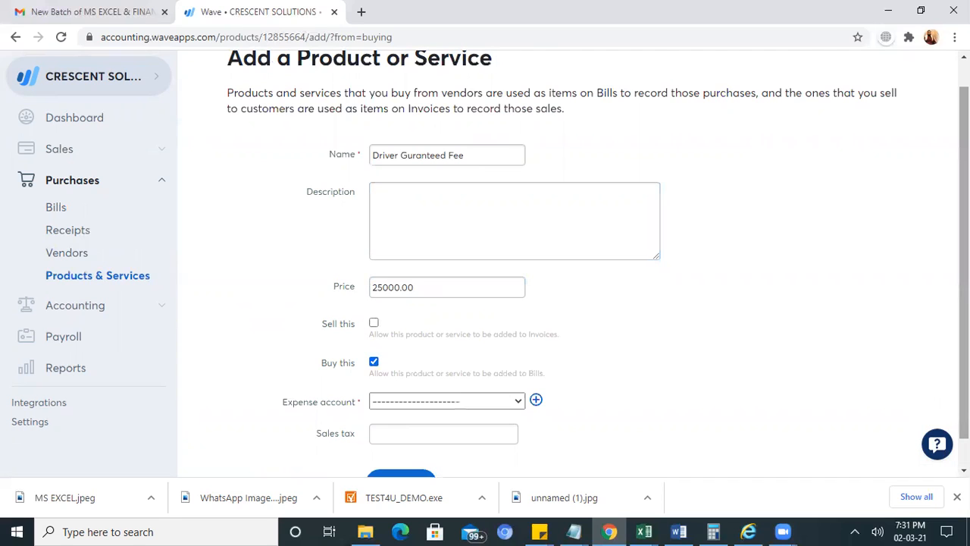
{"action": "scroll", "coordinate": [376, 367], "scroll_direction": "down", "scroll_amount": 1}
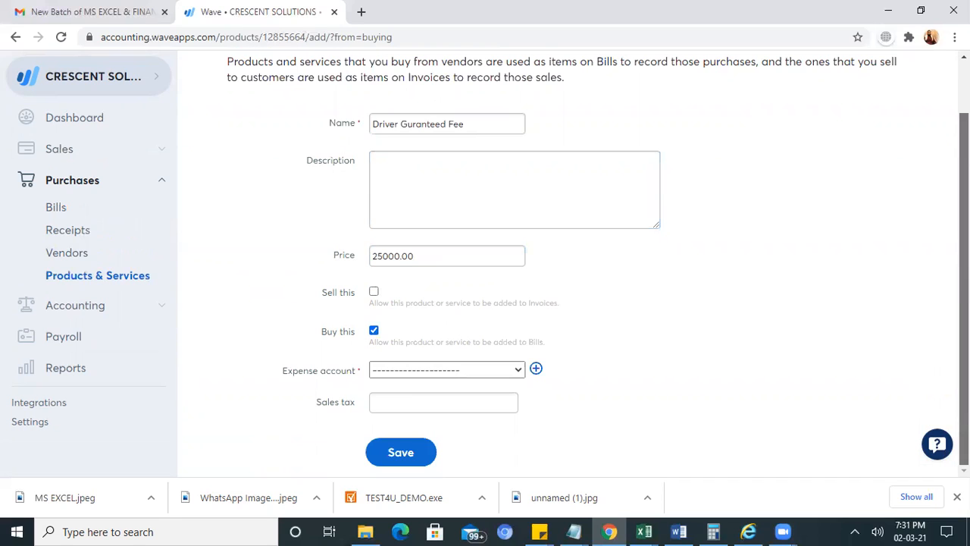
Assign the Vehicle – Fuel expense account to the product, leave sales tax empty, and save it
{"action": "left_click", "coordinate": [518, 372]}
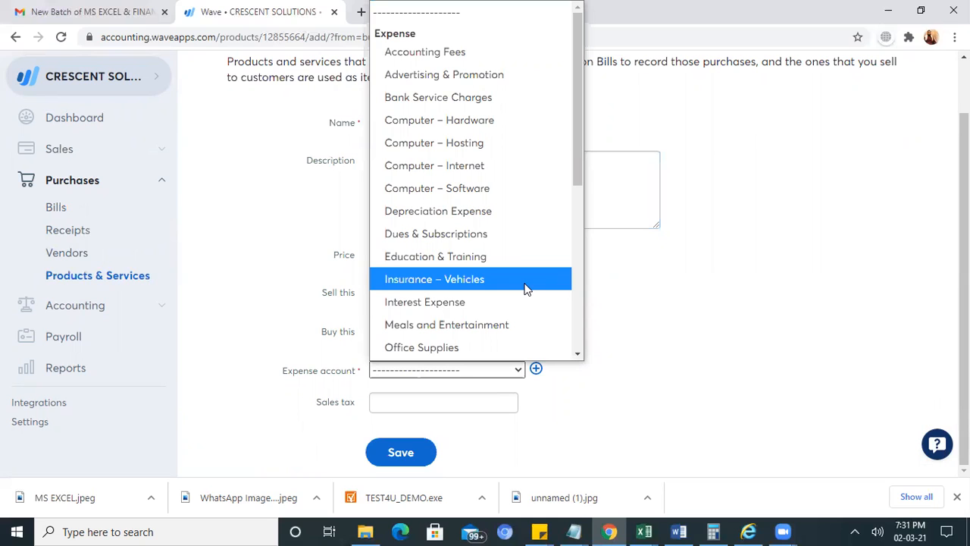
{"action": "left_click_drag", "start_coordinate": [576, 162], "coordinate": [579, 341]}
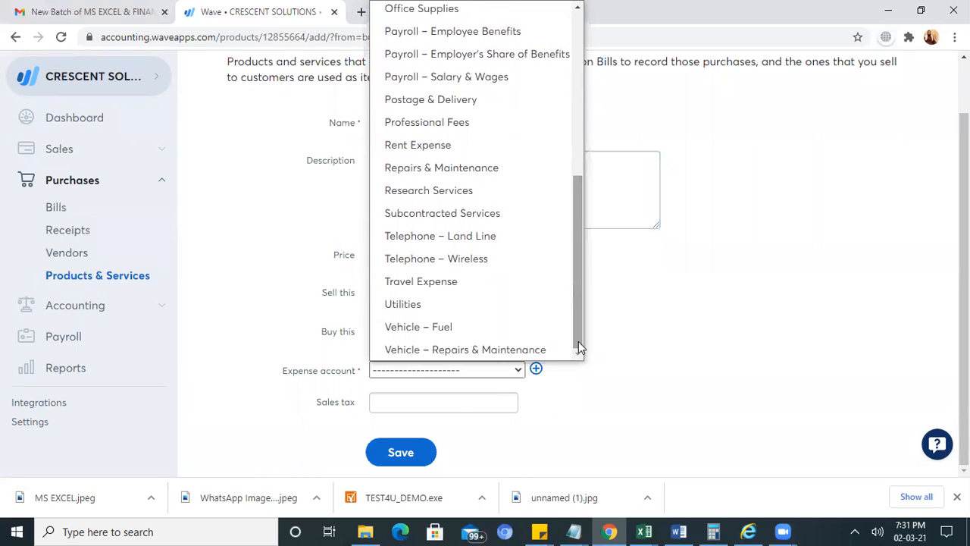
{"action": "left_click", "coordinate": [486, 329]}
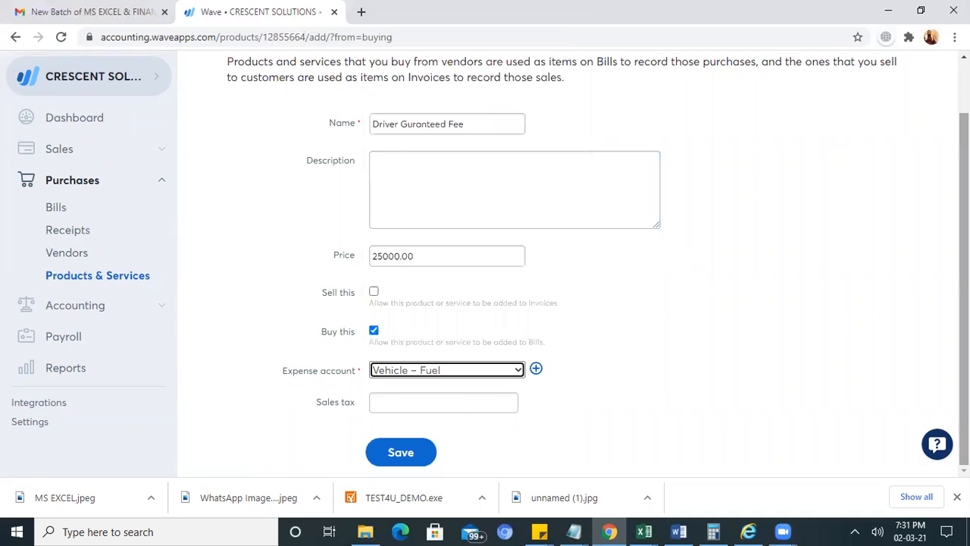
{"action": "left_click", "coordinate": [429, 404]}
{"action": "left_click", "coordinate": [622, 393]}
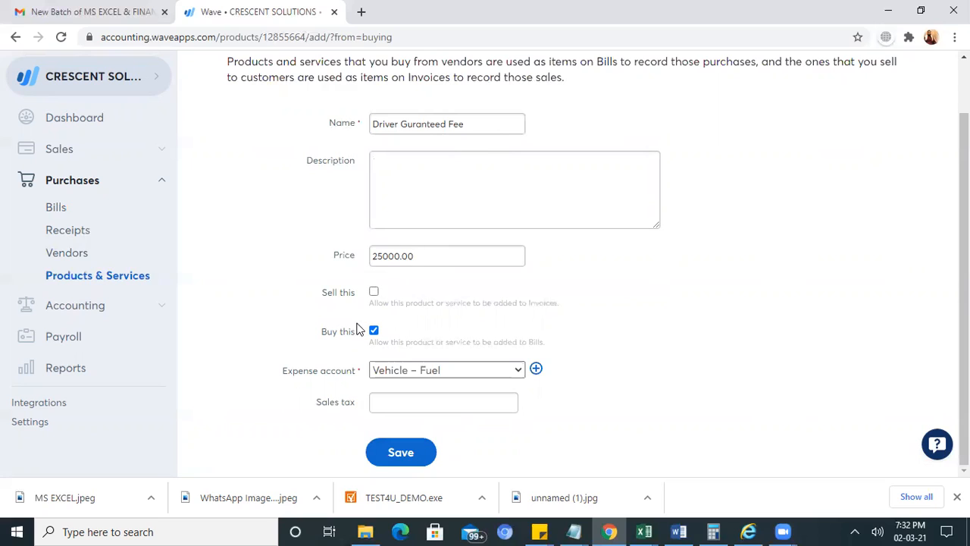
{"action": "left_click", "coordinate": [398, 454]}
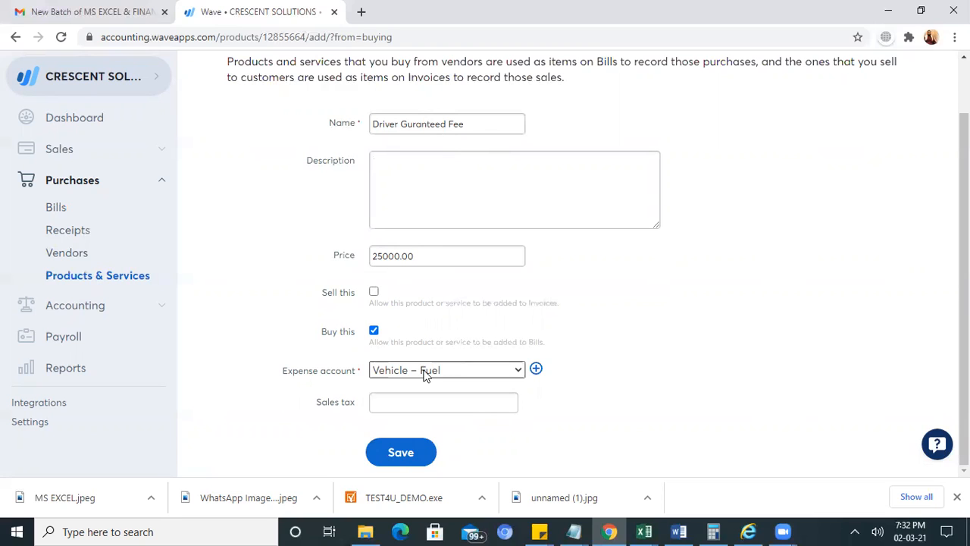
{"action": "left_click", "coordinate": [404, 462]}
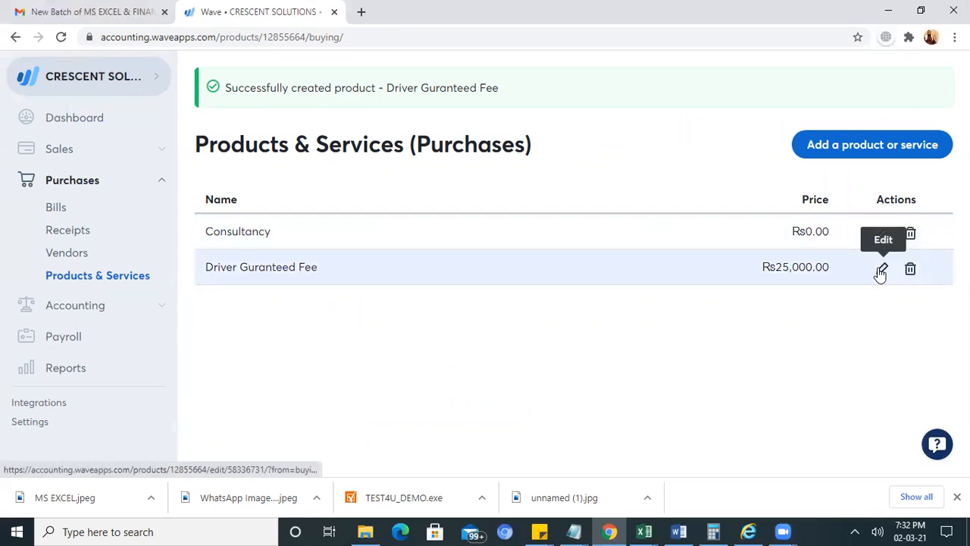
Create a new bill with Arif & Co as the vendor
{"action": "left_click", "coordinate": [62, 215]}
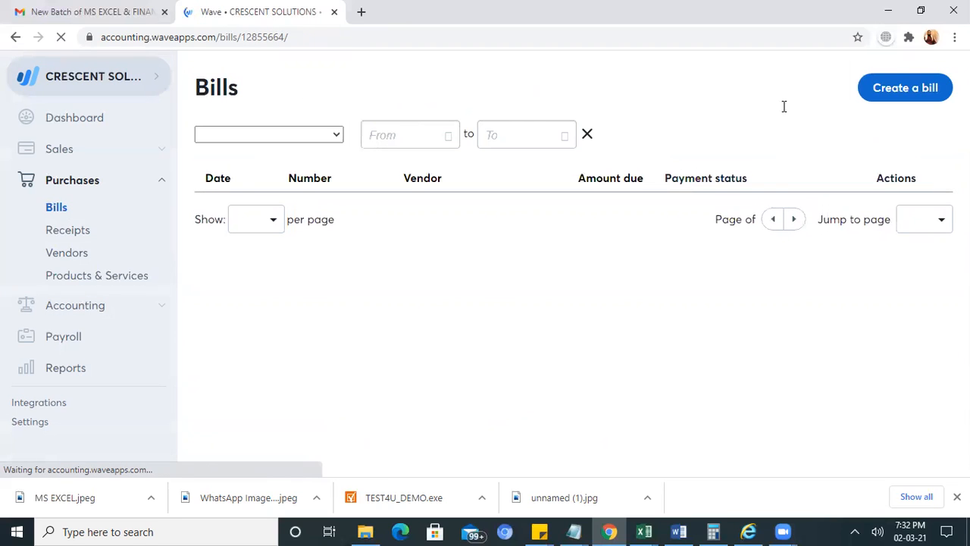
{"action": "left_click", "coordinate": [932, 89]}
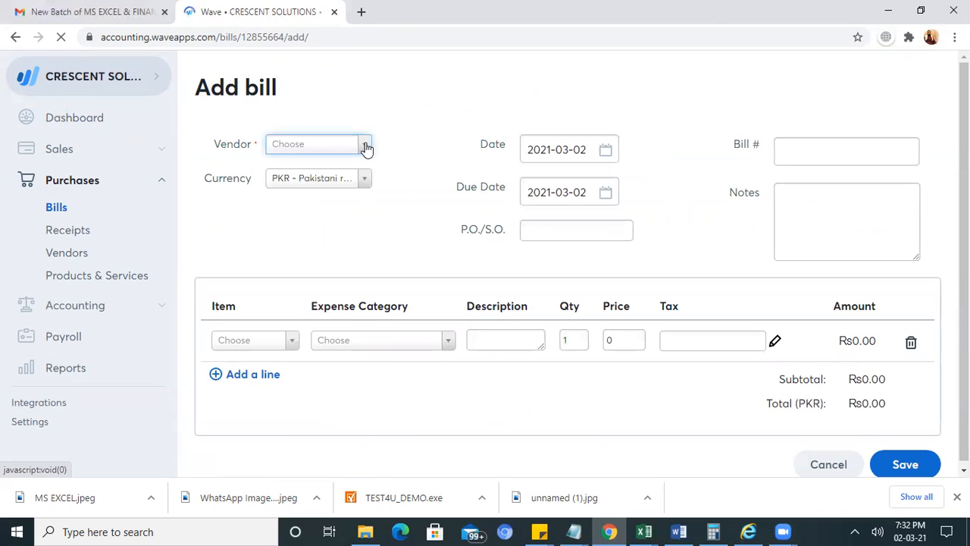
{"action": "left_click", "coordinate": [365, 147]}
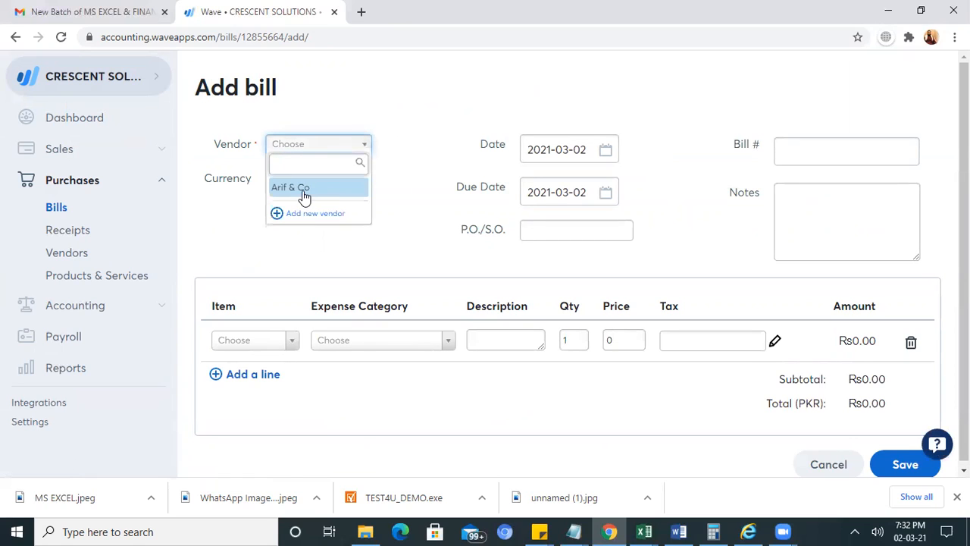
{"action": "left_click", "coordinate": [302, 190]}
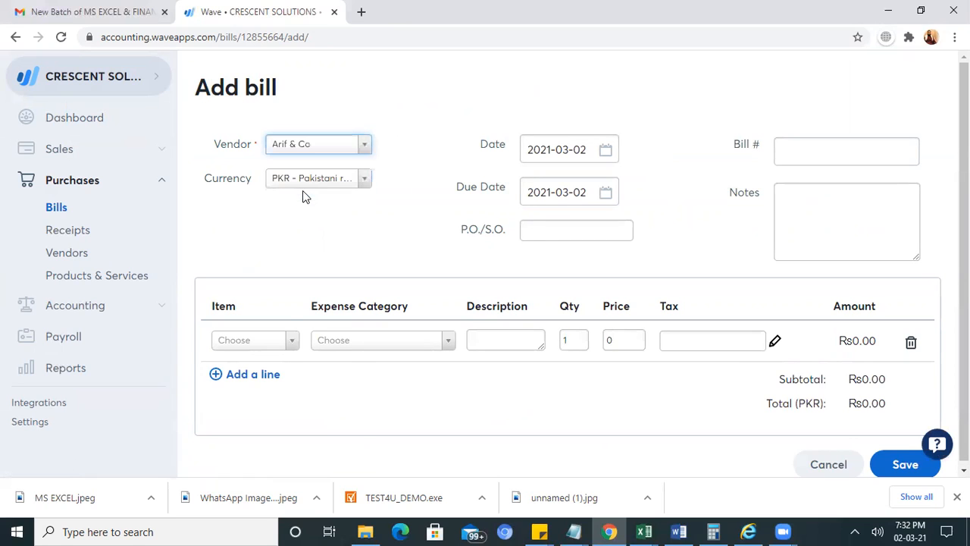
Choose Driver Guranteed Fee as the bill's line item and leave its description empty
{"action": "left_click", "coordinate": [293, 342]}
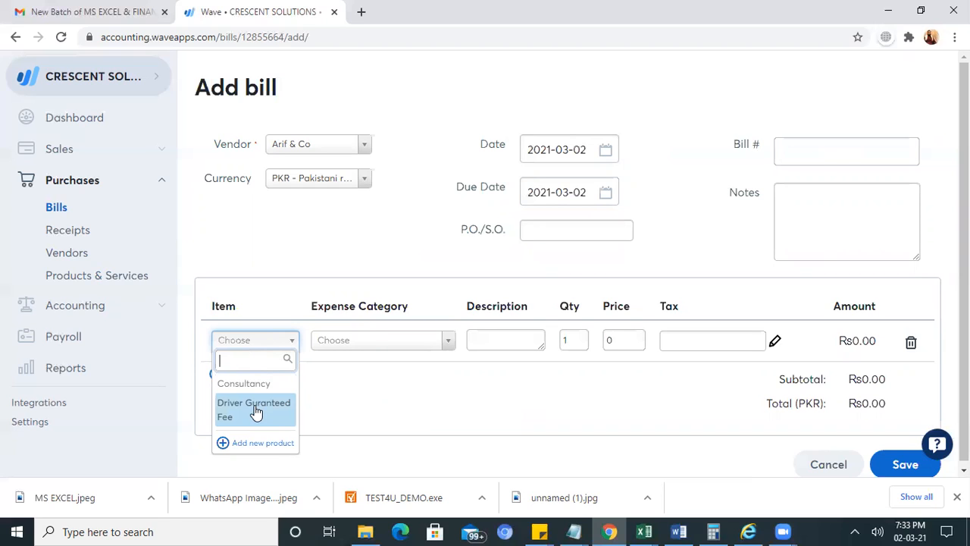
{"action": "left_click", "coordinate": [256, 412]}
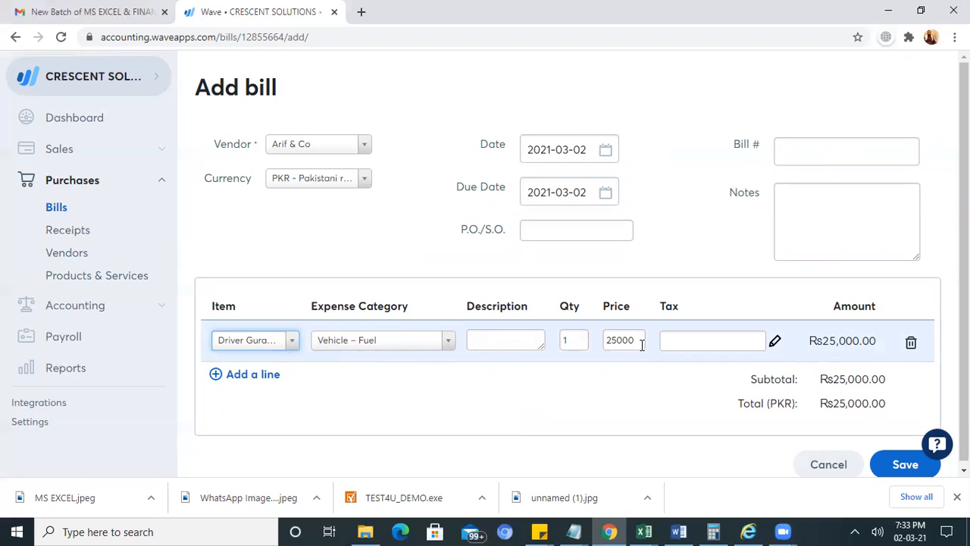
{"action": "left_click", "coordinate": [533, 339]}
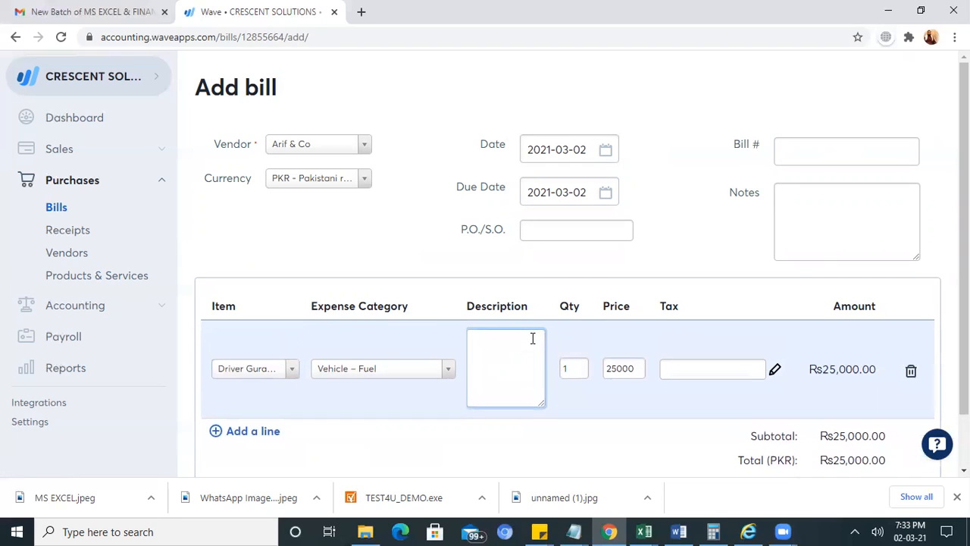
{"action": "left_click_drag", "start_coordinate": [964, 258], "coordinate": [964, 287]}
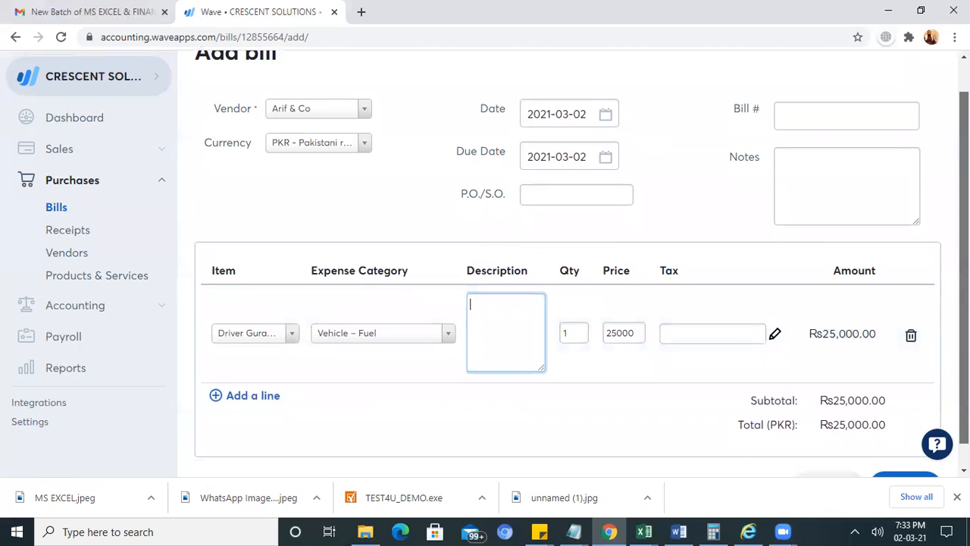